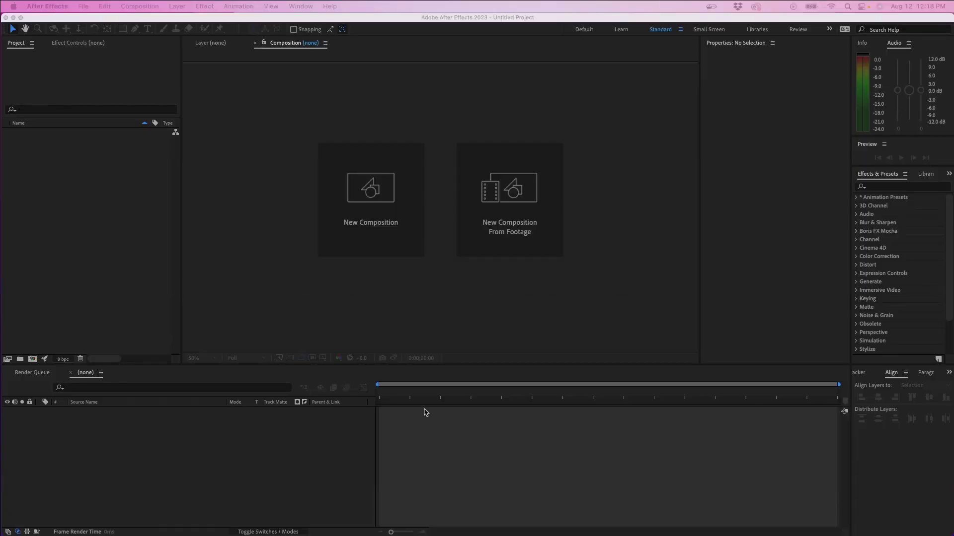
Step: Create the NEON LOGO composition with the HD 1920x1080, 29.97 fps preset and 30-second duration
click(87, 181)
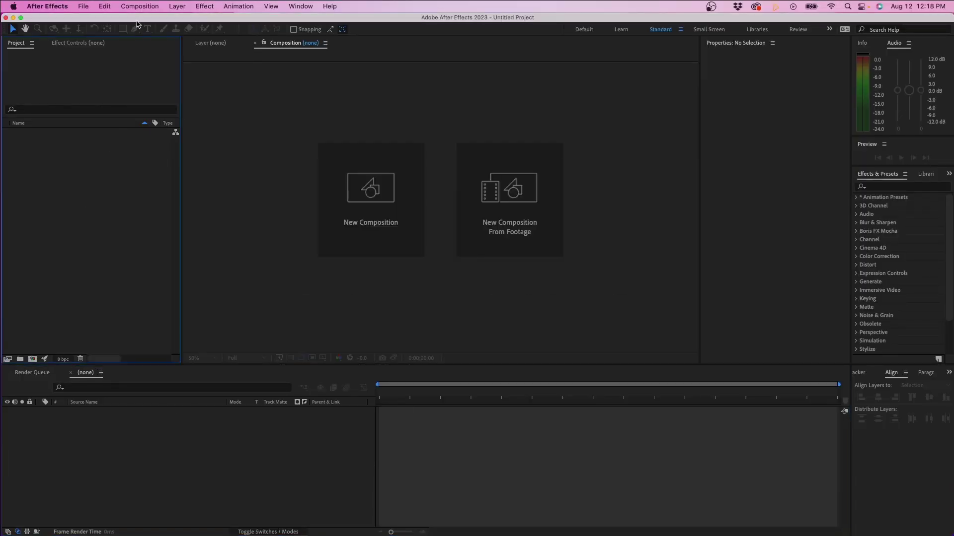
click(140, 7)
click(142, 18)
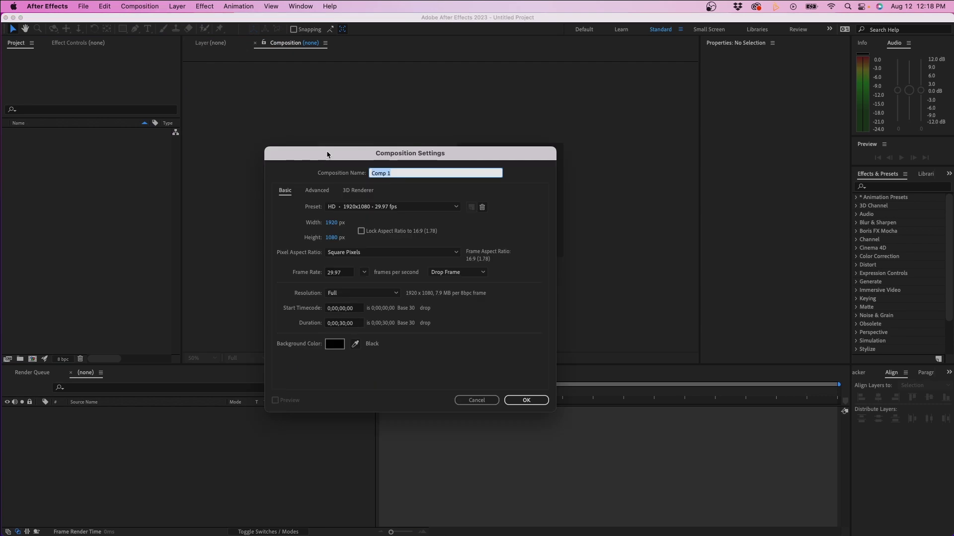
text(NEON LOGO)
click(392, 209)
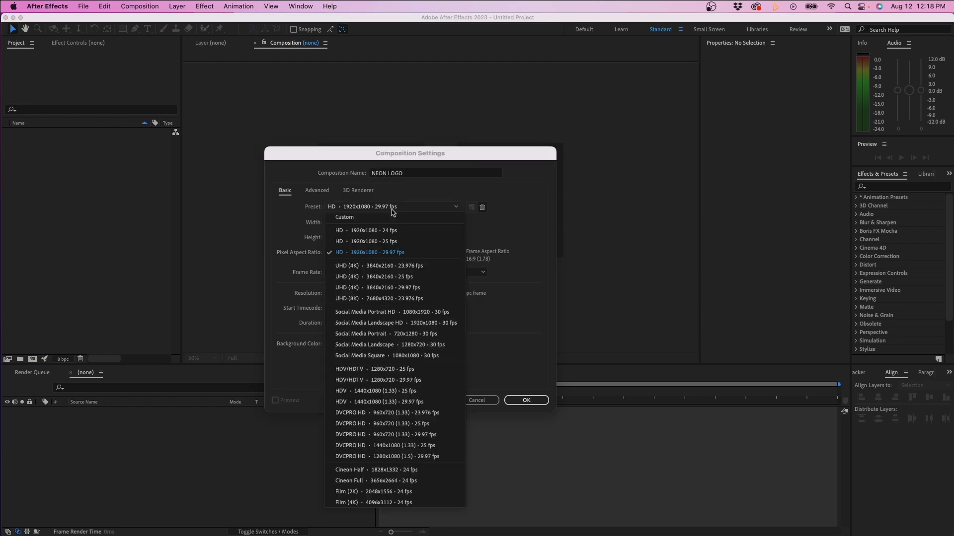
click(372, 252)
click(340, 273)
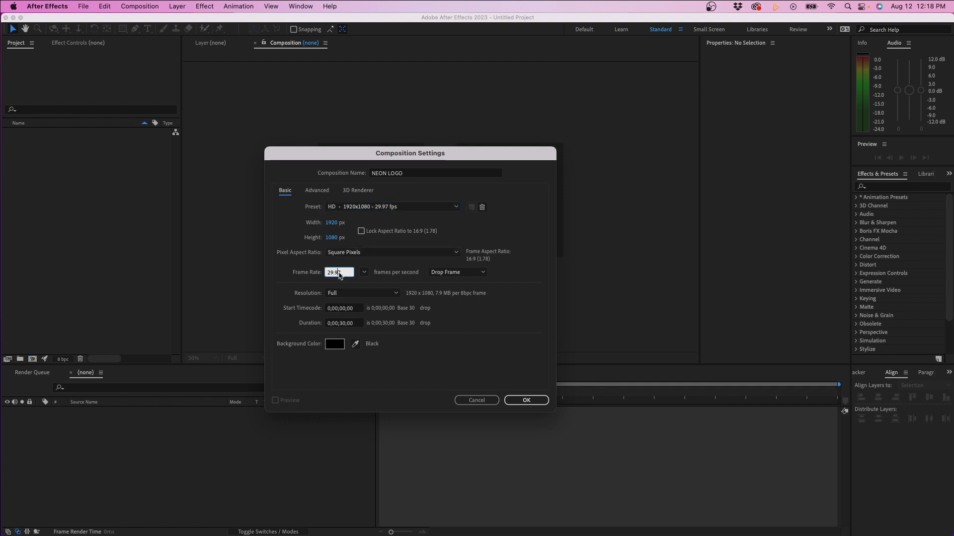
click(345, 325)
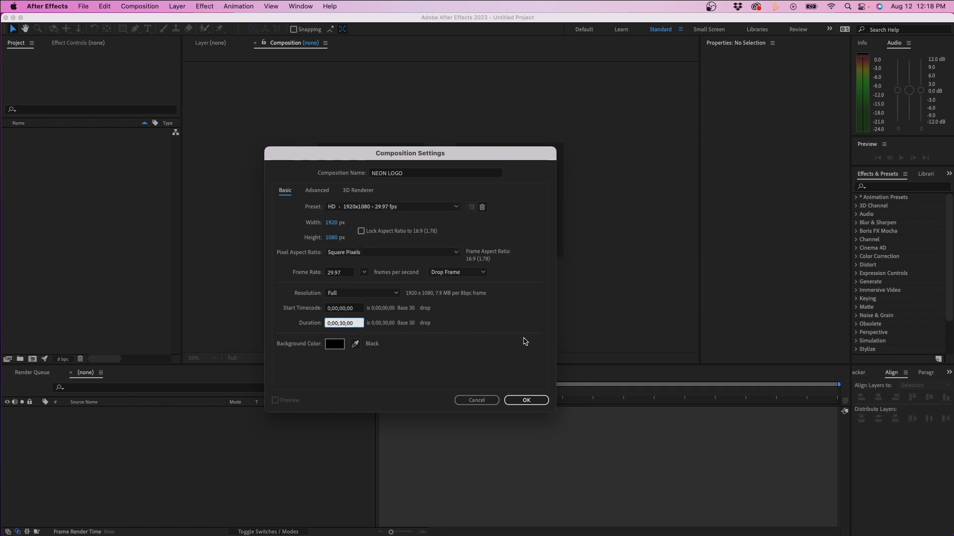
click(526, 400)
Step: Import JTVG LOGO - WHITE.png and add it to the NEON LOGO timeline
key(super+i)
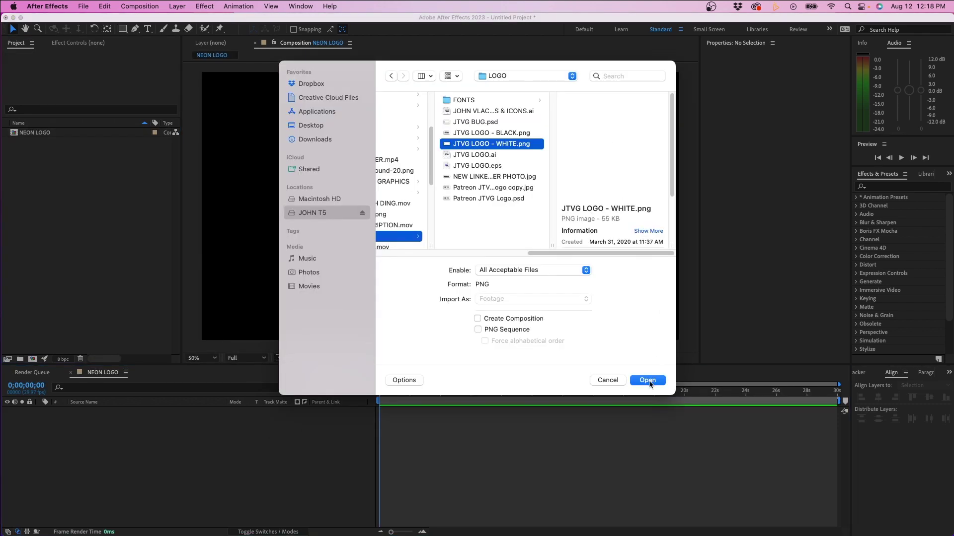
click(647, 381)
drag(45, 132, 180, 438)
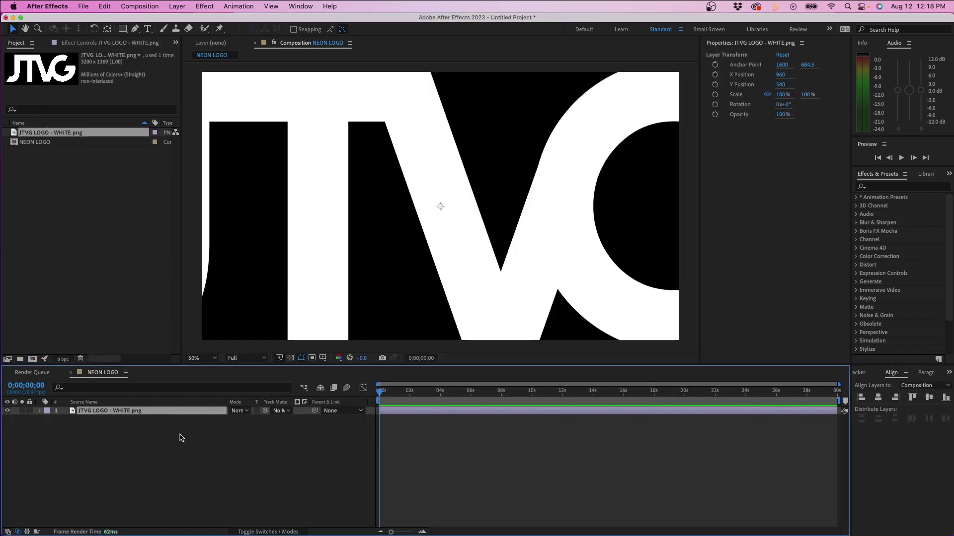
Step: Scale the logo layer to 35% and turn on the transparency grid
key(s)
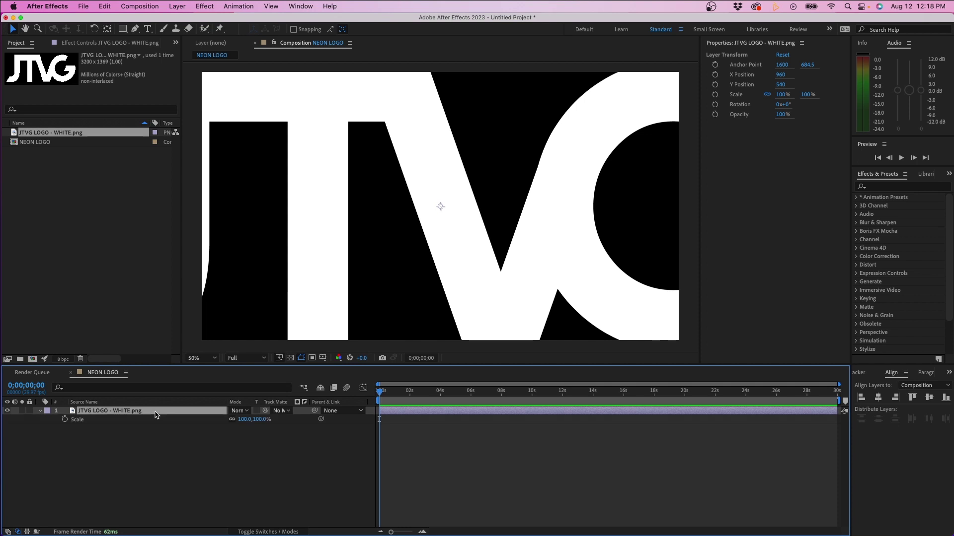
drag(786, 92, 744, 100)
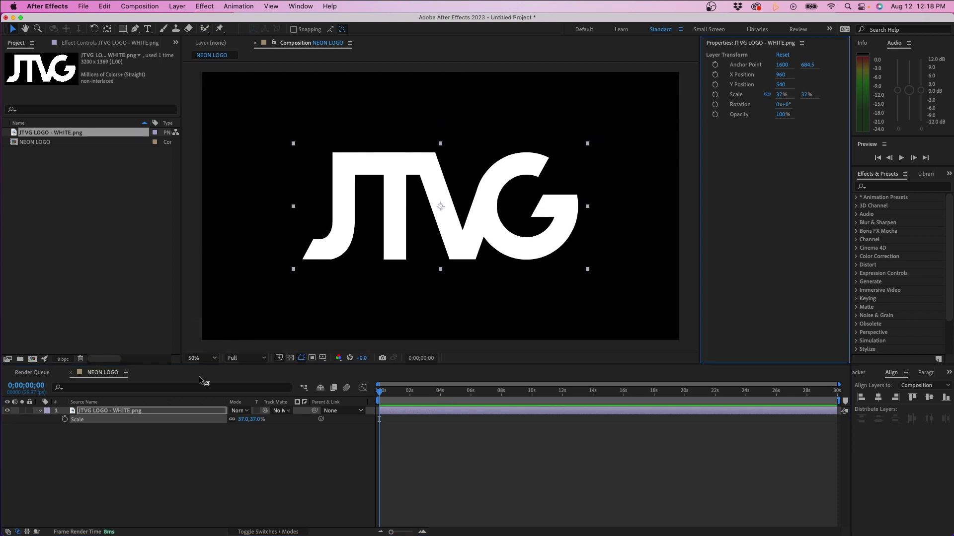
click(232, 464)
click(143, 414)
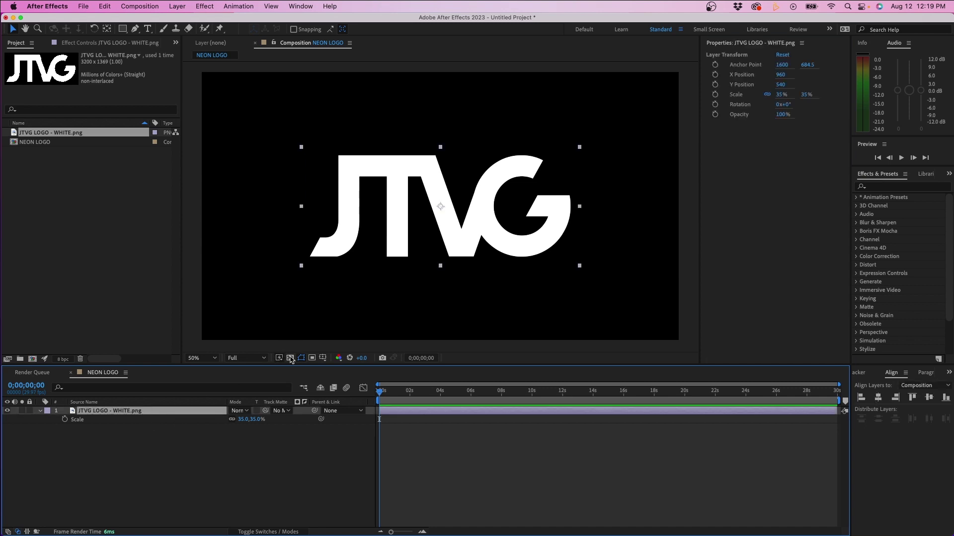
click(289, 358)
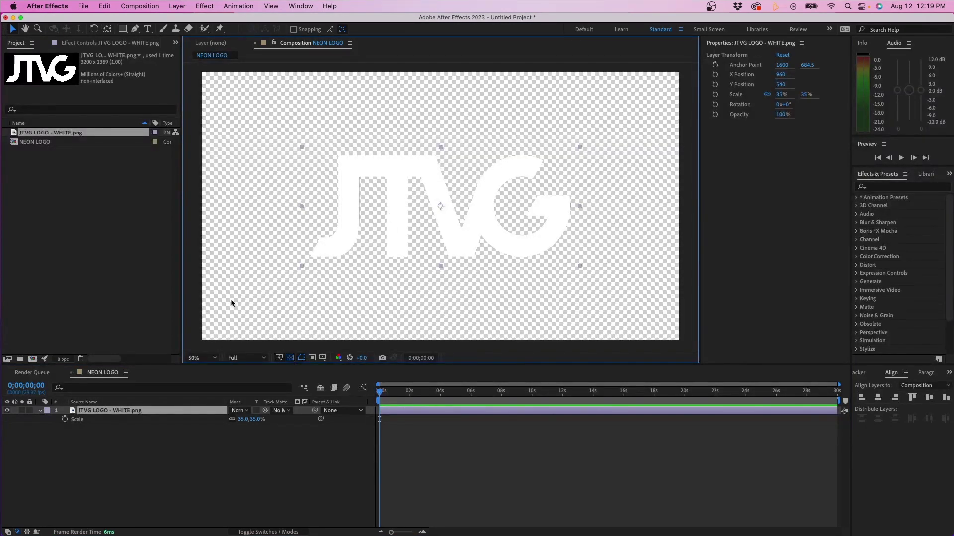
Step: Add a Stroke layer style to the JTVG logo with color 000000 and size 6
right_click(104, 414)
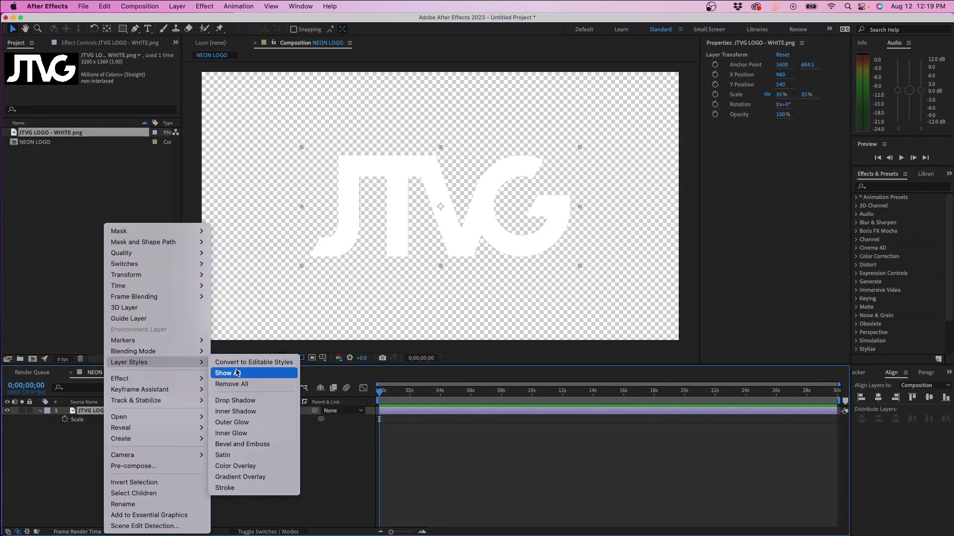
mouse_move(130, 362)
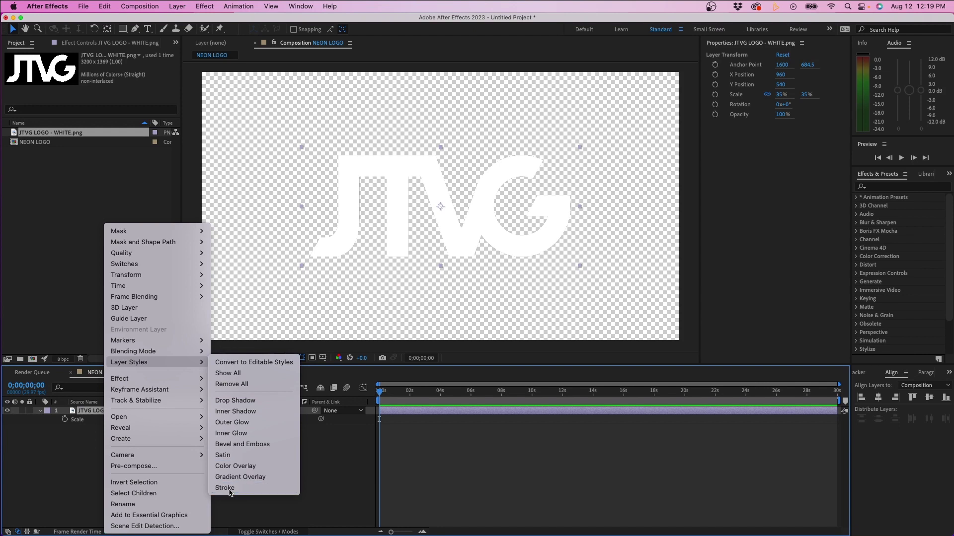
click(225, 488)
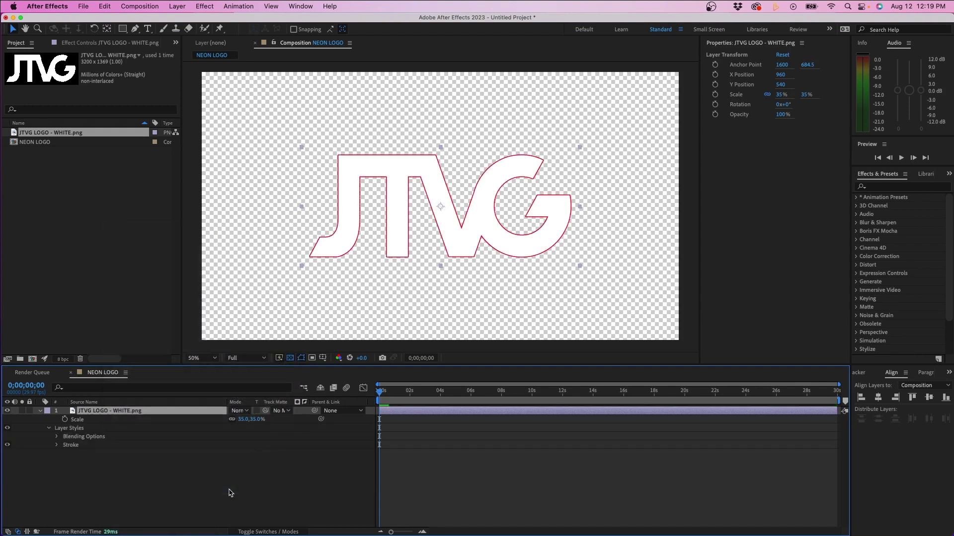
click(57, 445)
click(235, 462)
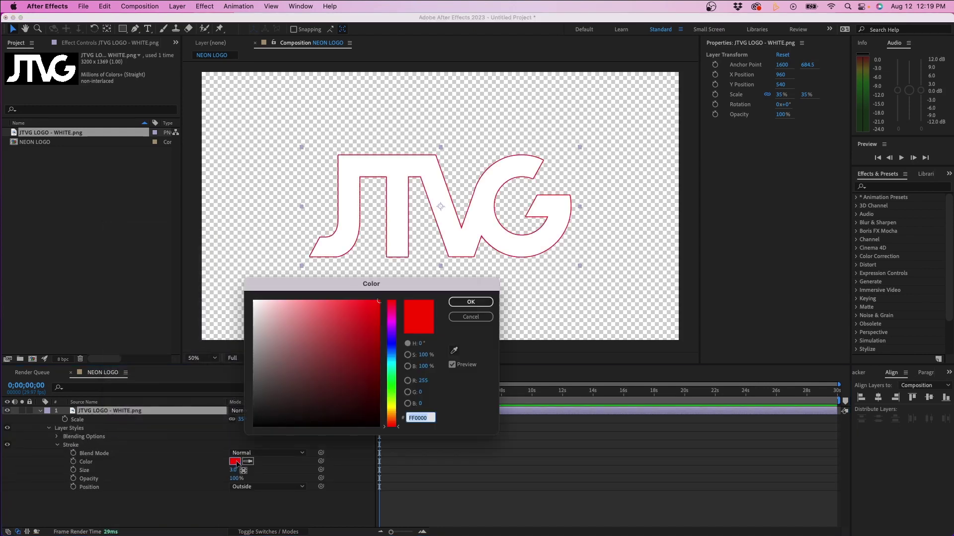
drag(277, 401, 253, 429)
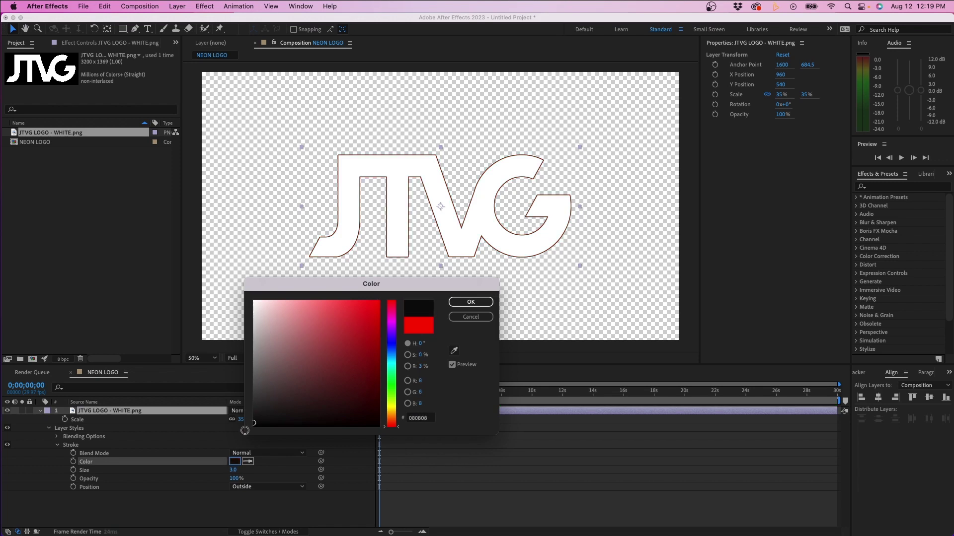
click(470, 302)
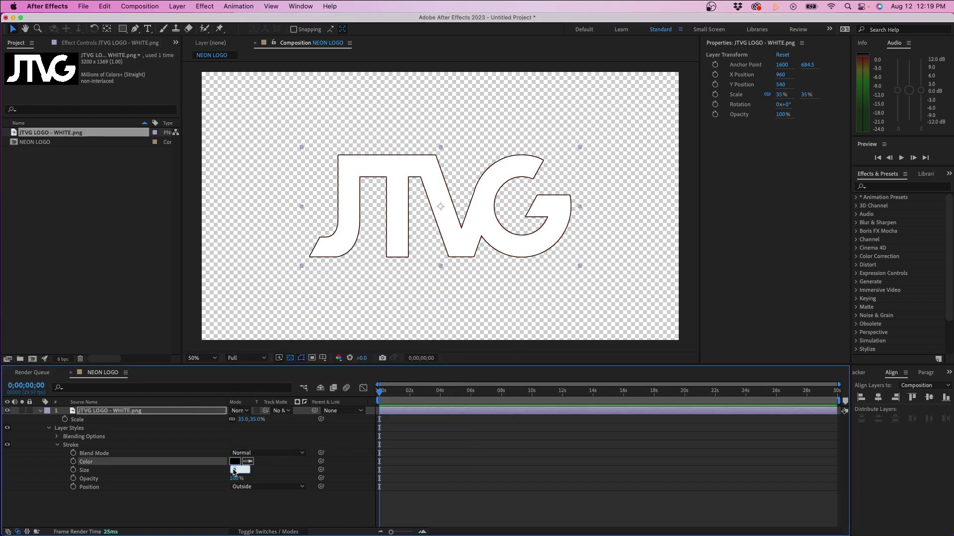
drag(234, 472, 248, 471)
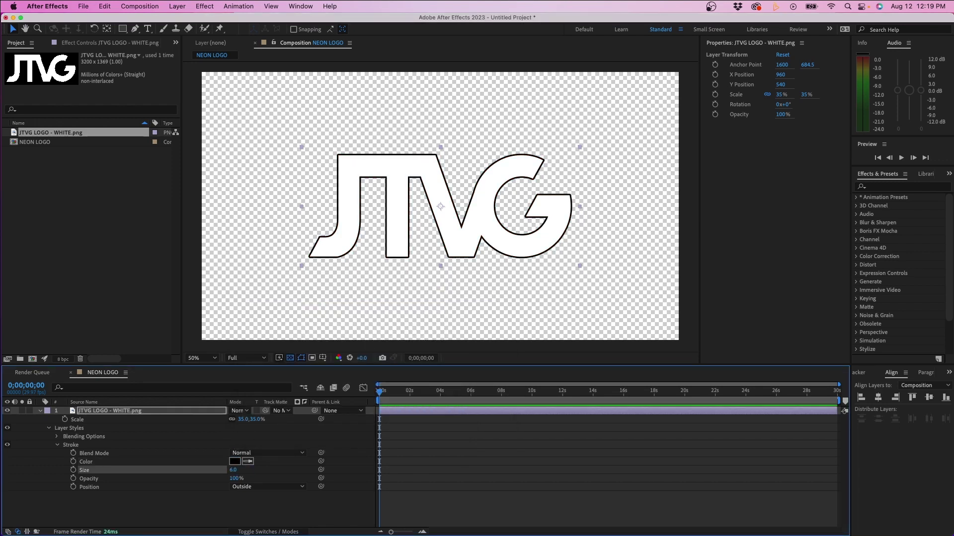
click(209, 498)
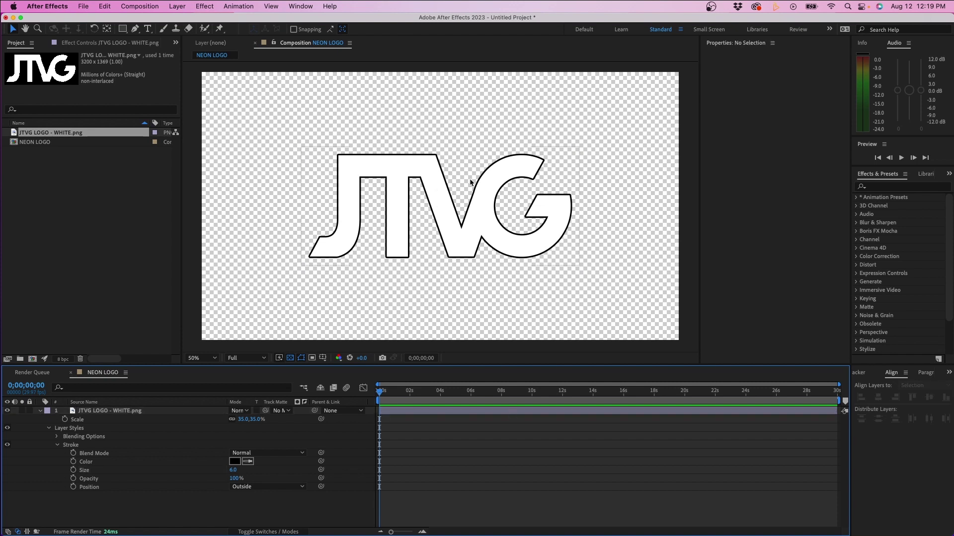
click(121, 413)
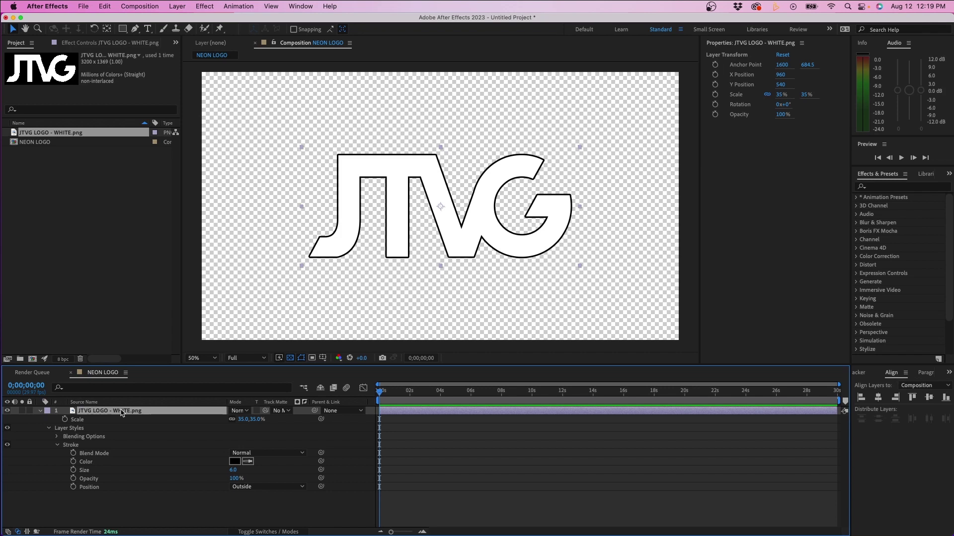
Step: Duplicate the logo layer and give layer 2 an inverted track matte from layer 1
click(105, 8)
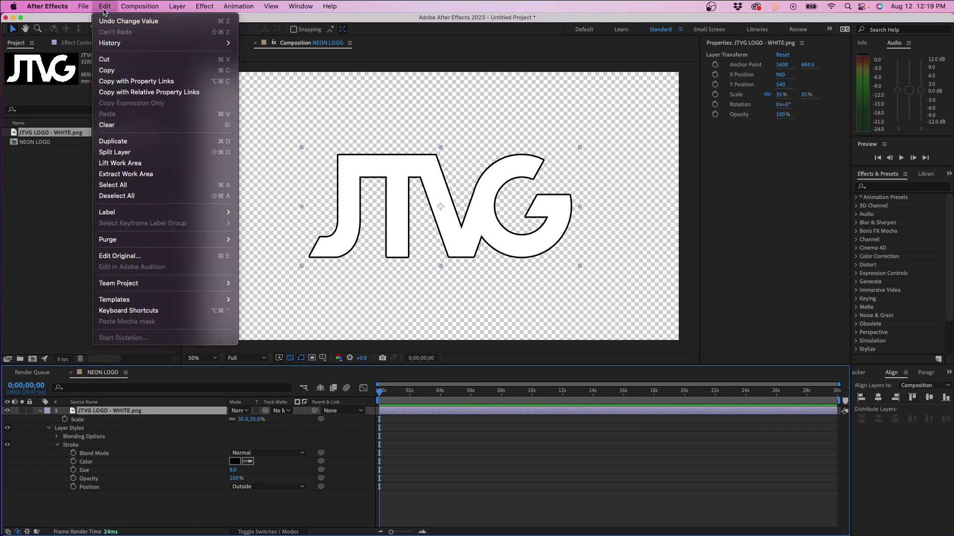
click(112, 142)
click(121, 423)
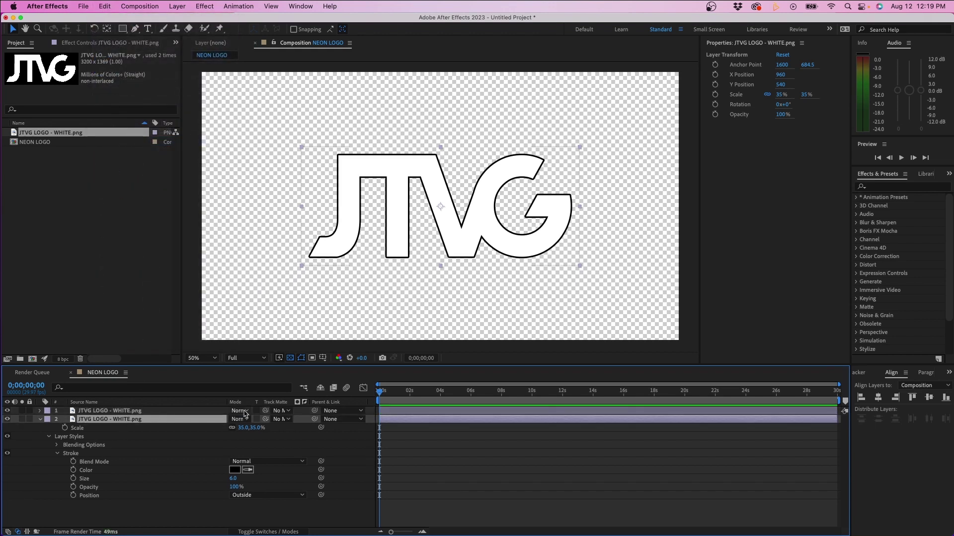
click(281, 420)
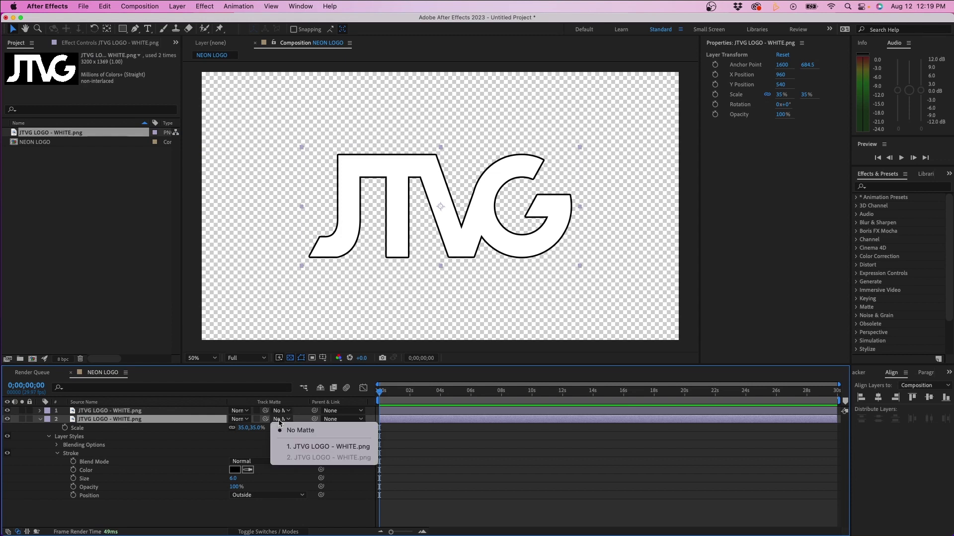
click(312, 447)
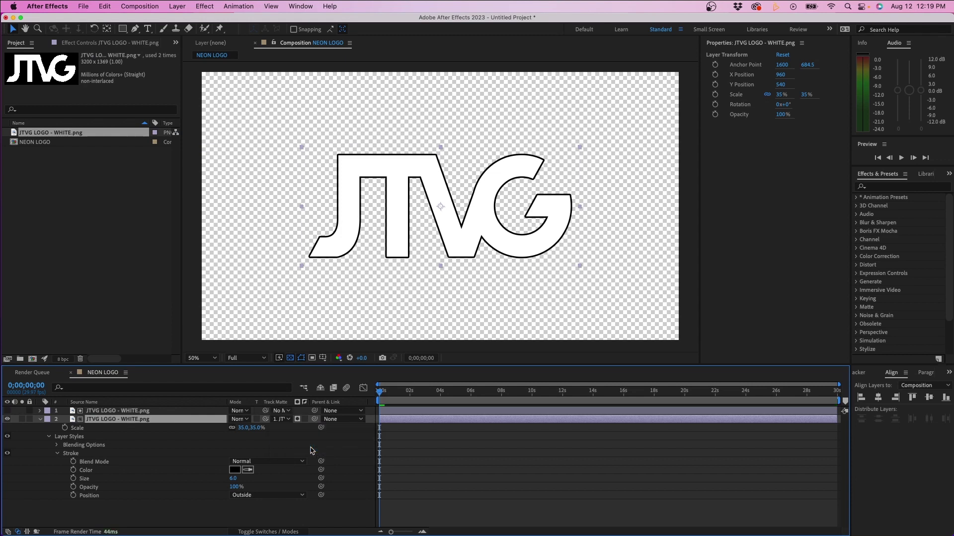
click(305, 420)
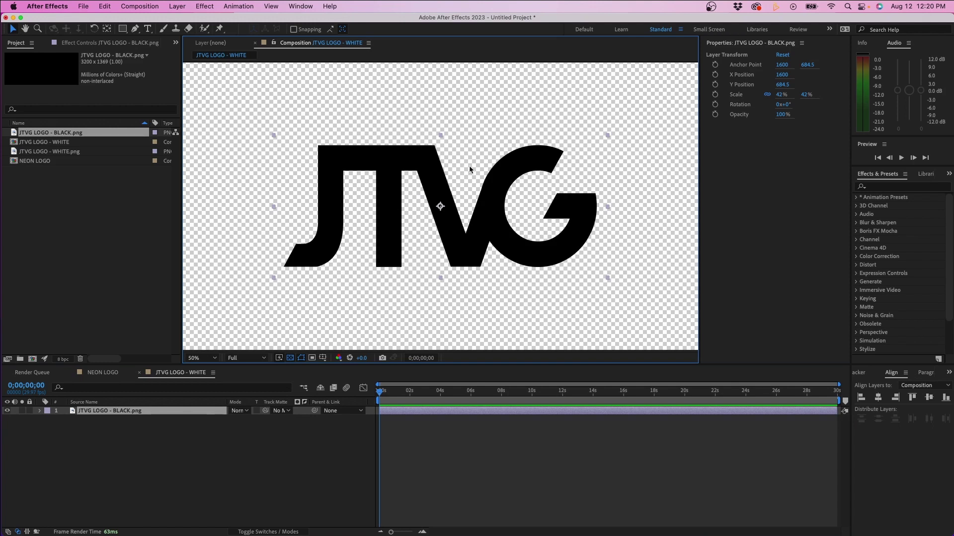
Step: Apply a white (FFFFFF) Fill effect to the logo, then return to NEON LOGO
click(898, 188)
text(f)
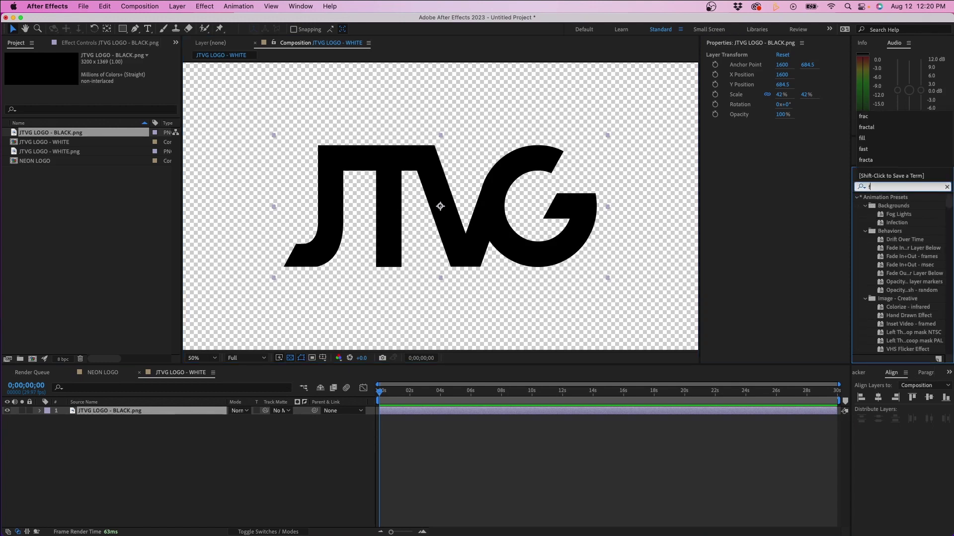
text(ill)
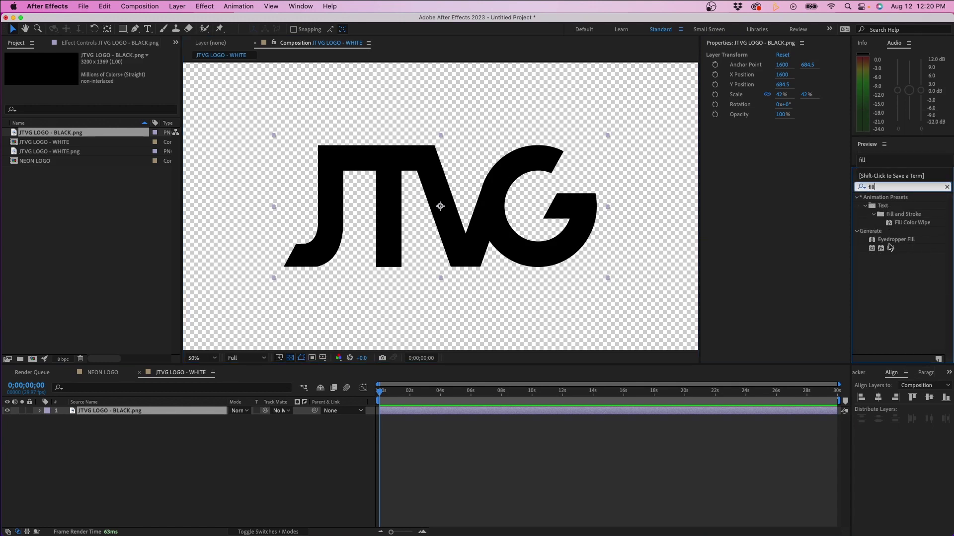
drag(889, 247, 413, 237)
click(103, 89)
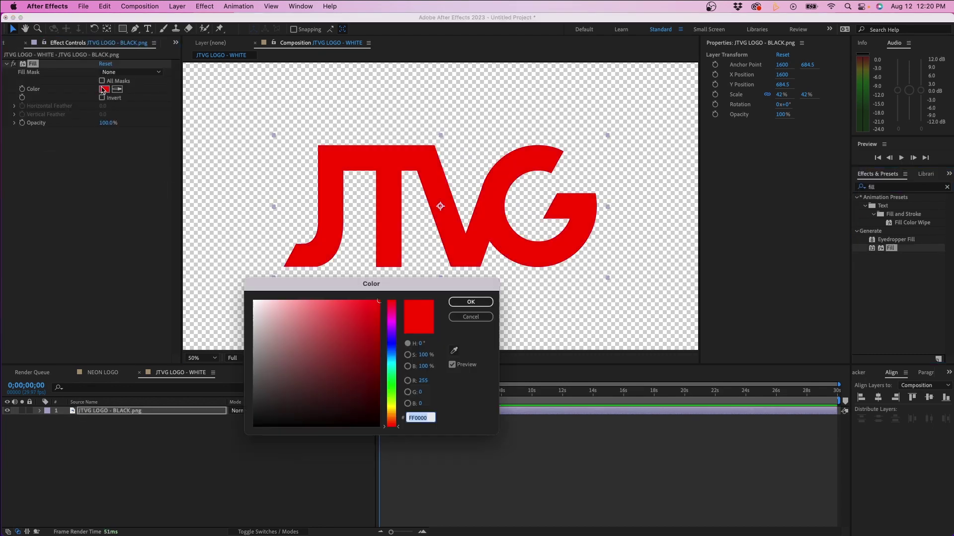
text(FFFFFF)
key(Return)
click(102, 372)
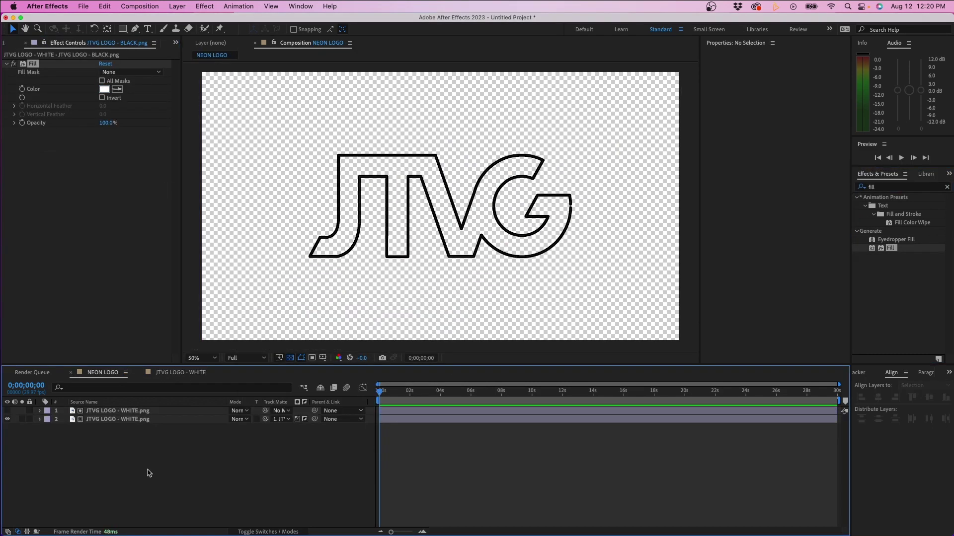
Step: Pre-compose both JTVG logo layers into a new composition named LOGO OUTLINE
click(110, 419)
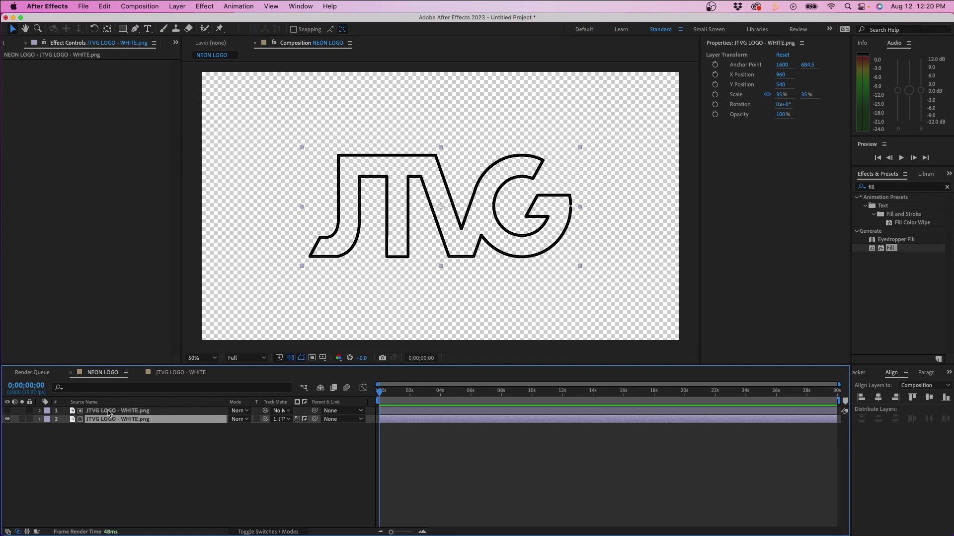
shift+click(109, 412)
right_click(111, 416)
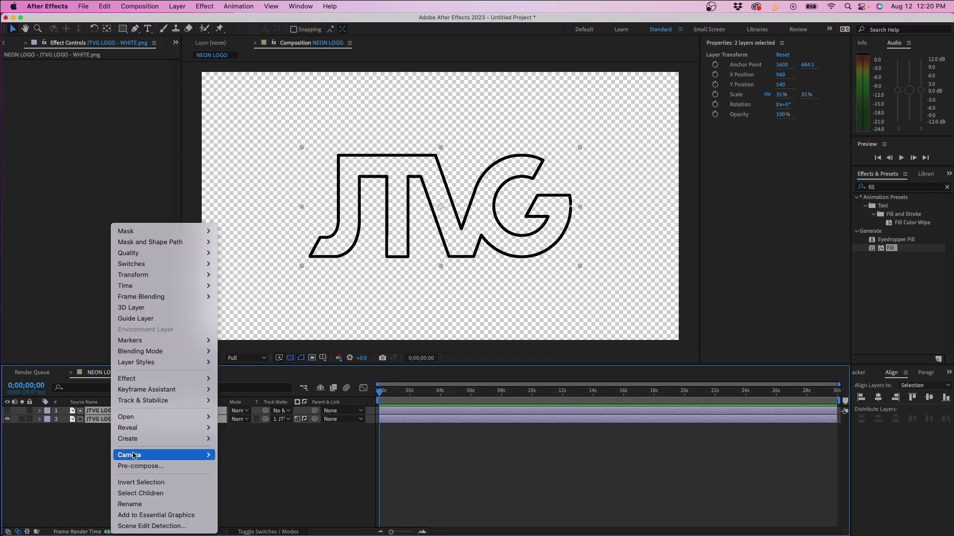
click(137, 470)
text(LOGO O)
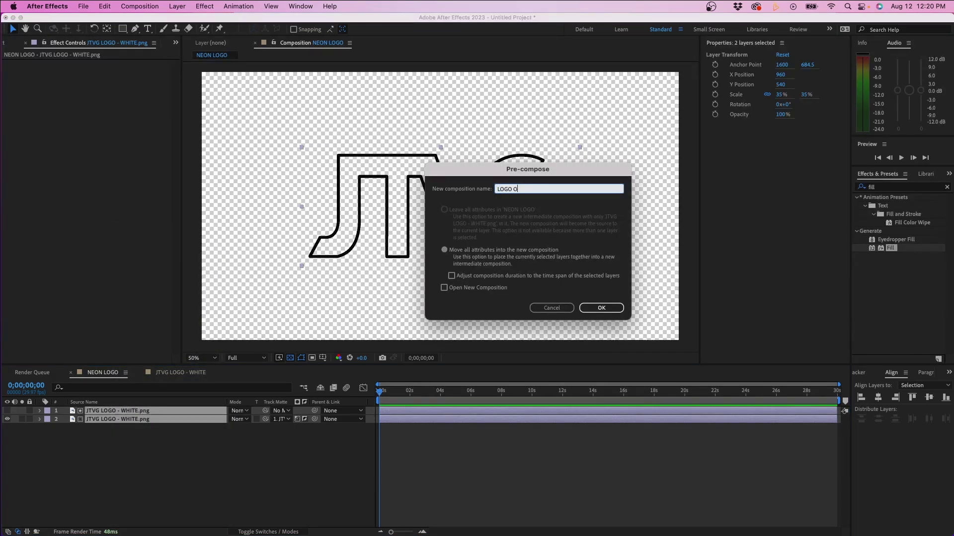
text(UTLINE)
click(600, 308)
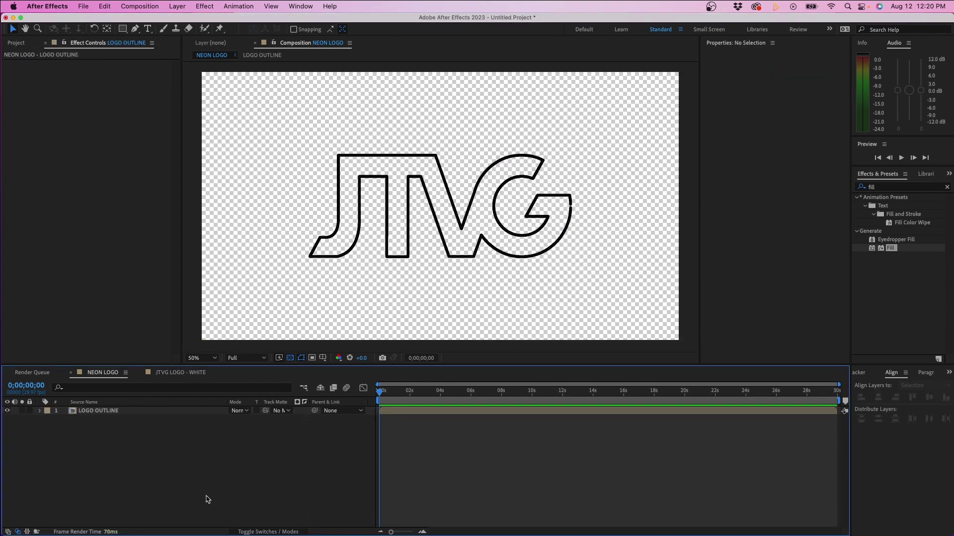
Step: Create a comp-sized solid layer named COLOR above LOGO OUTLINE
click(177, 6)
mouse_move(218, 21)
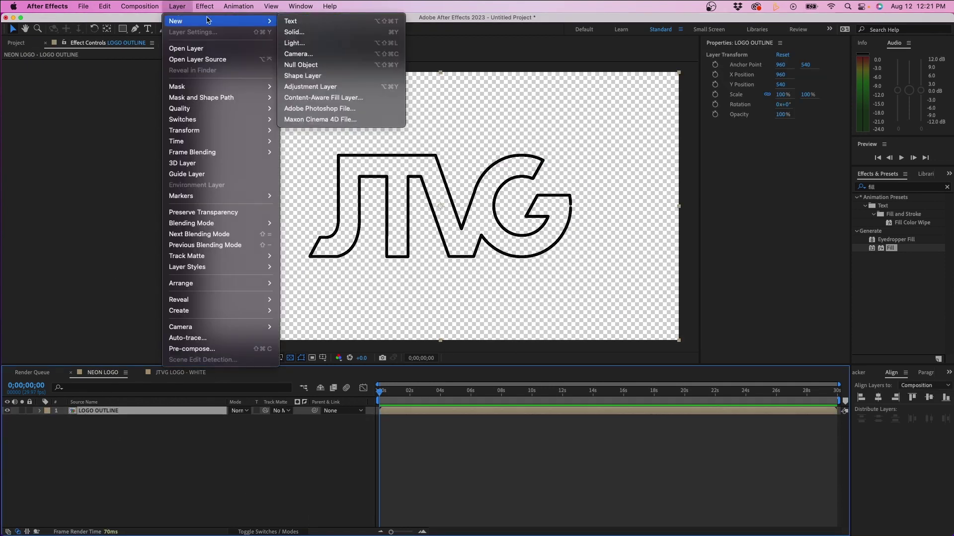
click(305, 33)
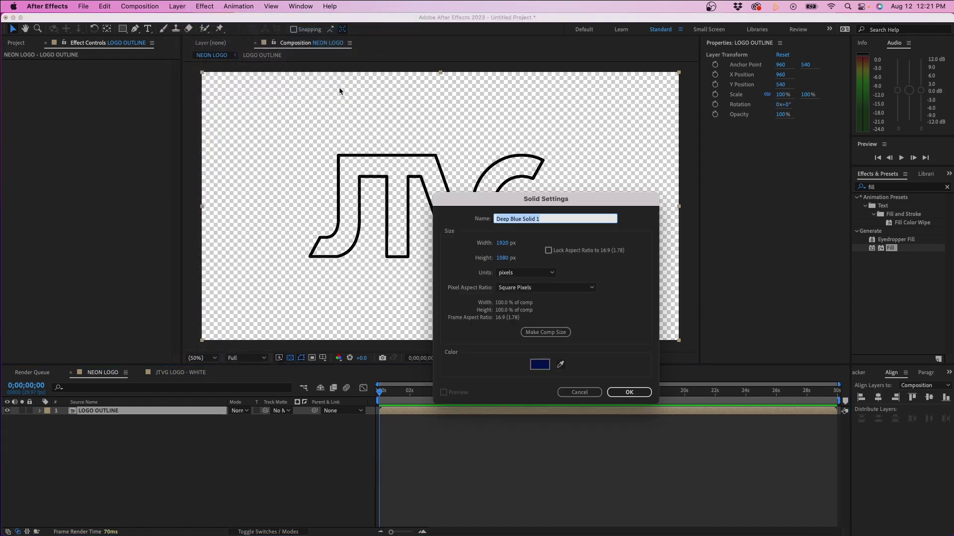
text(COLOR)
click(548, 337)
click(638, 396)
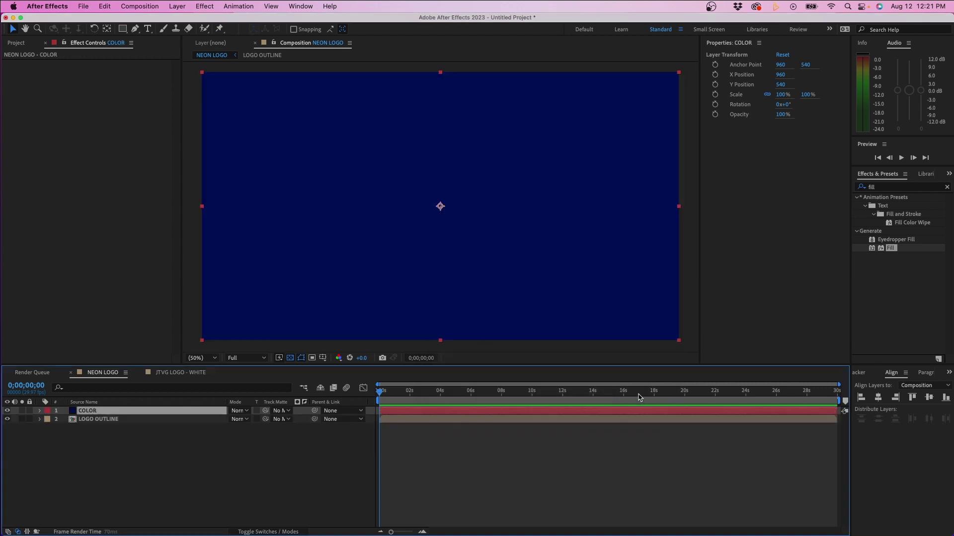
key(super+f)
text(color gradien)
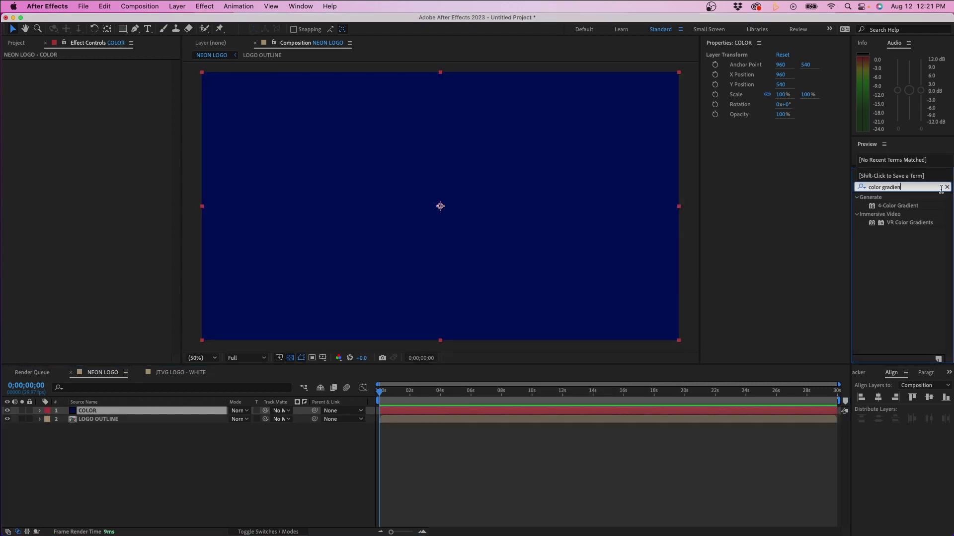
Step: Apply 4-Color Gradient to the COLOR solid and matte it to LOGO OUTLINE
drag(897, 207, 512, 234)
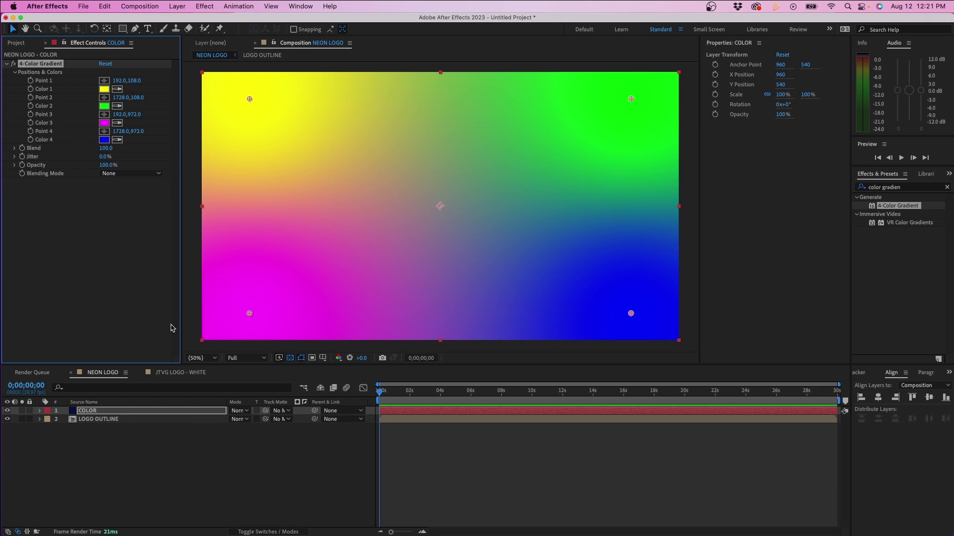
click(279, 411)
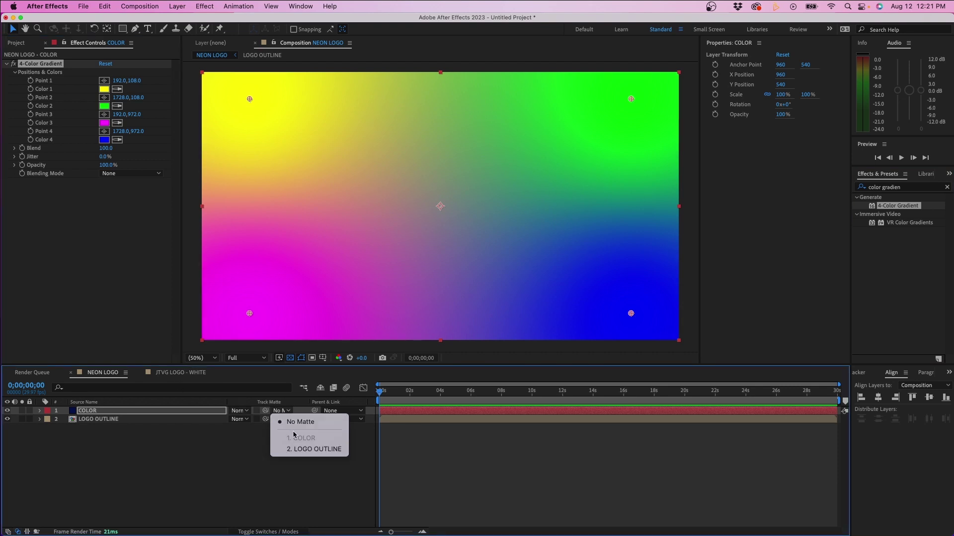
click(306, 450)
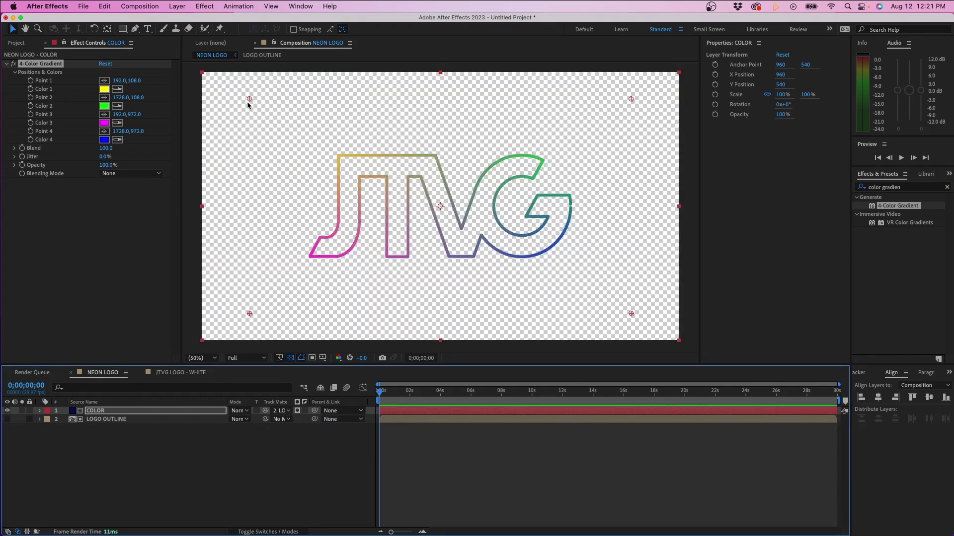
Step: Gather the four gradient points around the J and G, and turn off the transparency grid
drag(248, 101, 349, 145)
drag(249, 314, 350, 258)
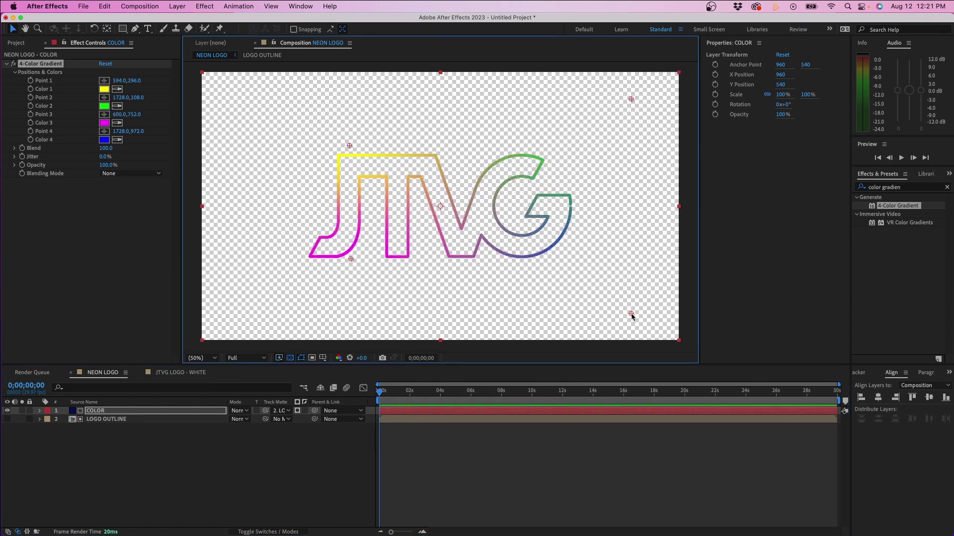
drag(631, 316, 528, 259)
drag(631, 99, 527, 153)
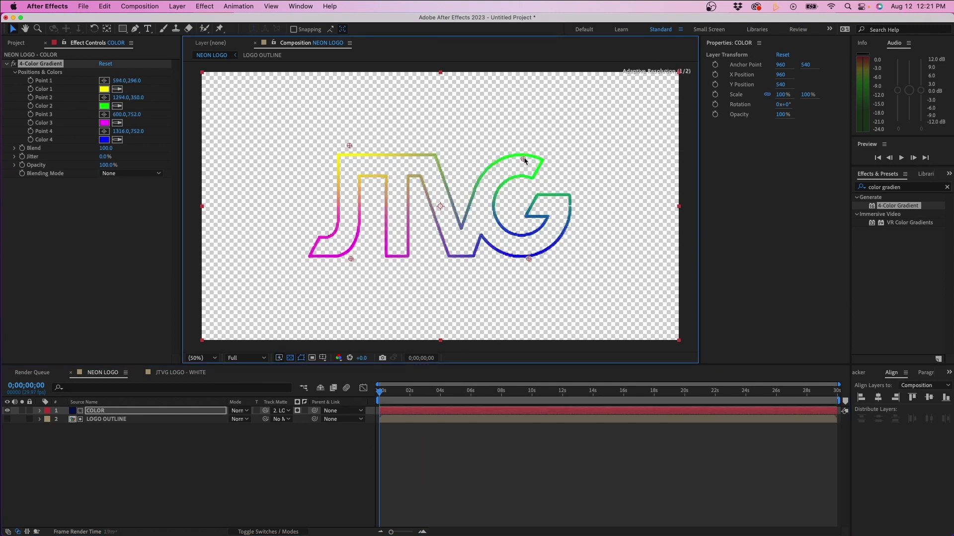
click(295, 358)
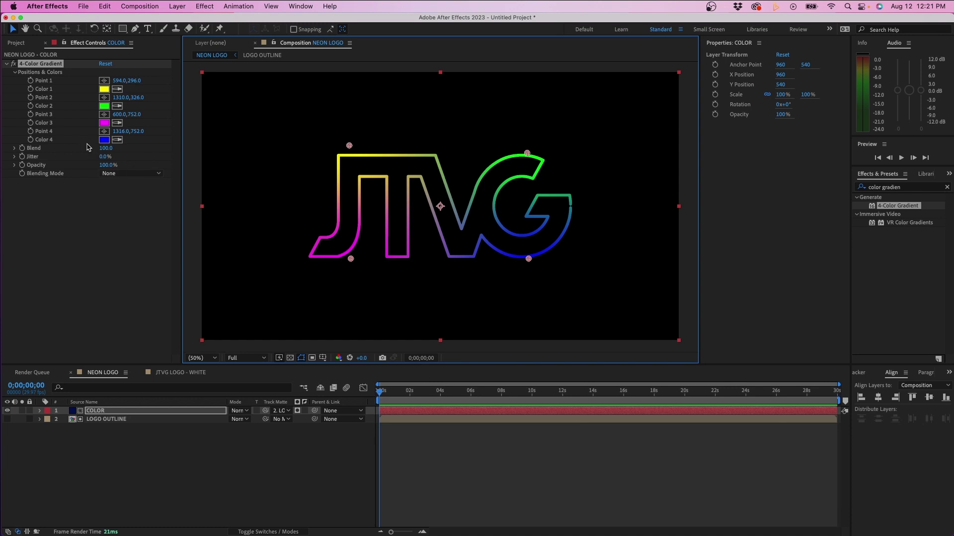
Step: Change gradient Color 1 from yellow to purple
click(103, 88)
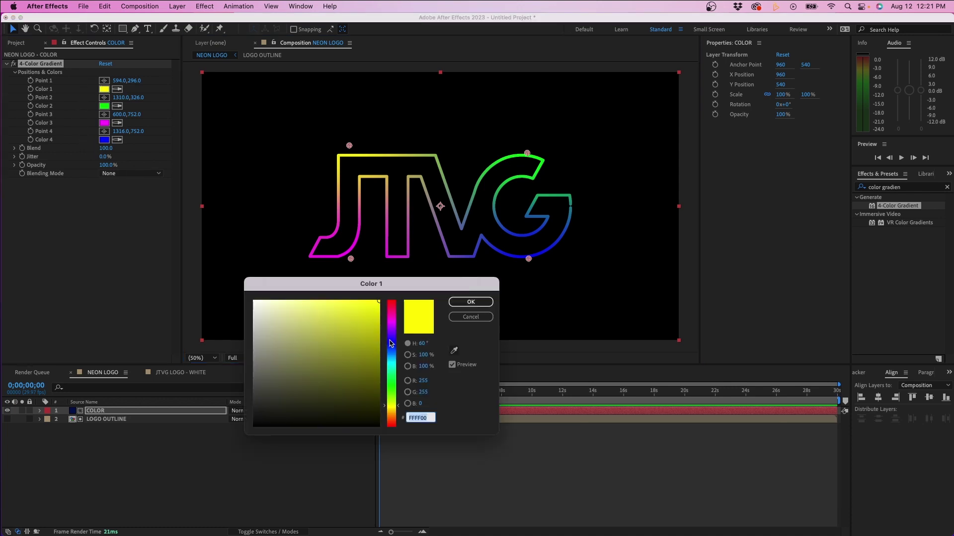
drag(392, 323, 393, 329)
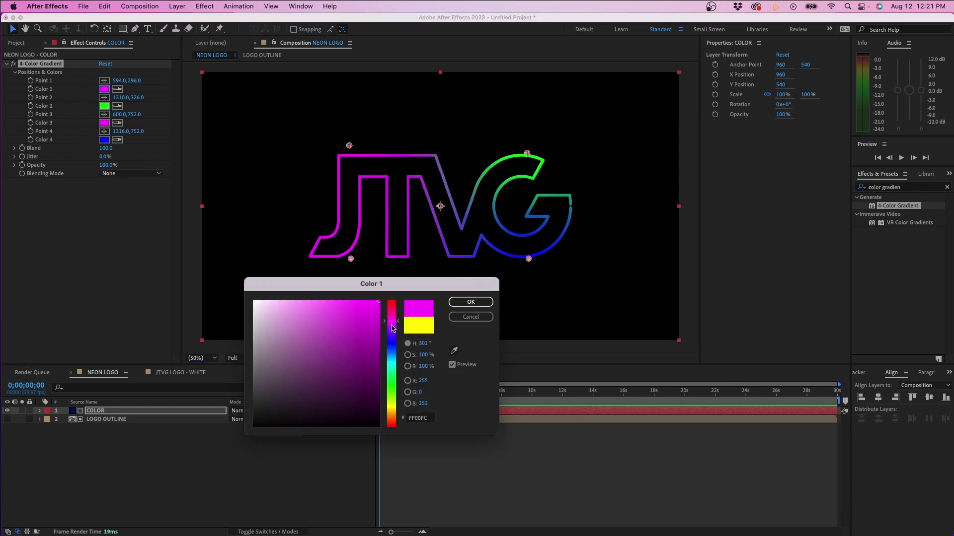
click(471, 302)
Step: Change Color 2 to cyan, nudge Point 2, and start gradient point position keyframes
click(104, 106)
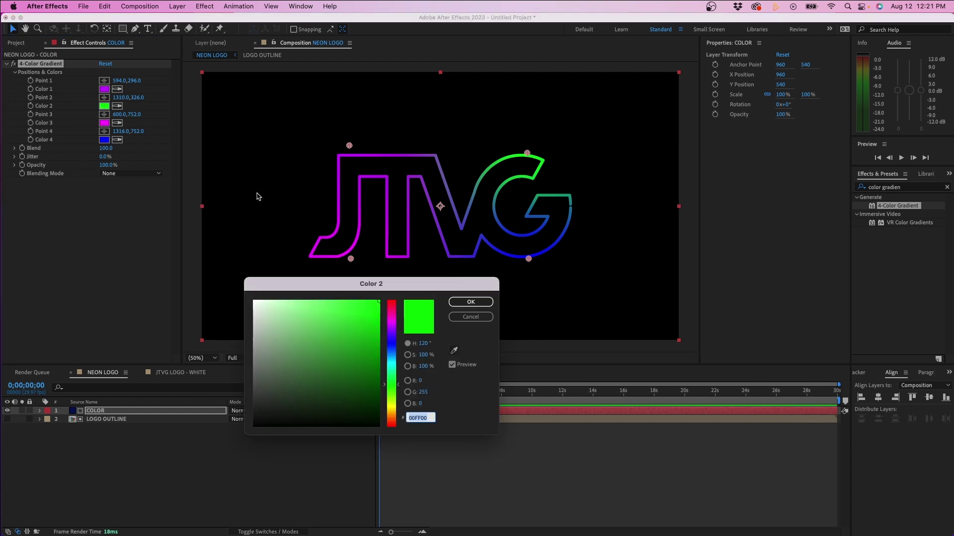
click(392, 364)
click(466, 303)
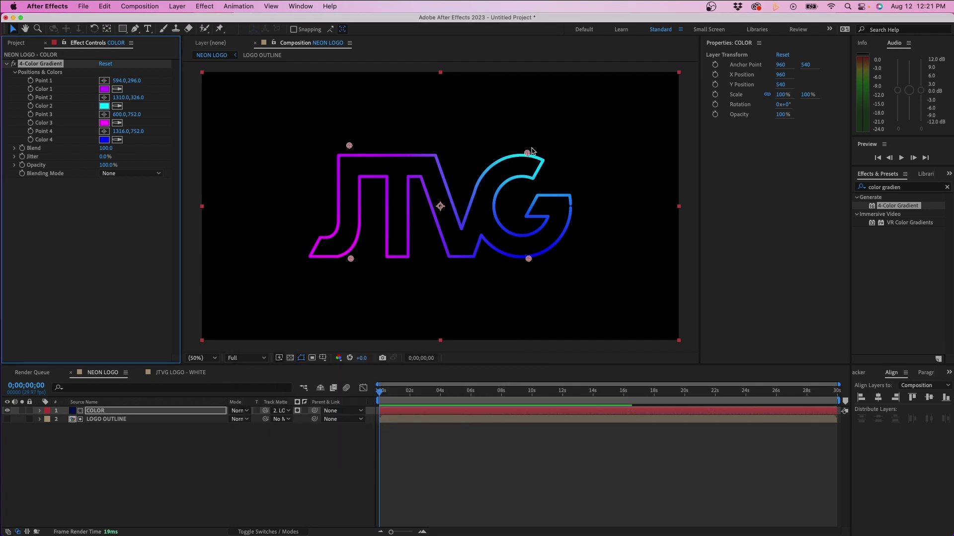
mouse_move(526, 153)
mouse_down()
mouse_move(430, 222)
mouse_move(526, 153)
mouse_up()
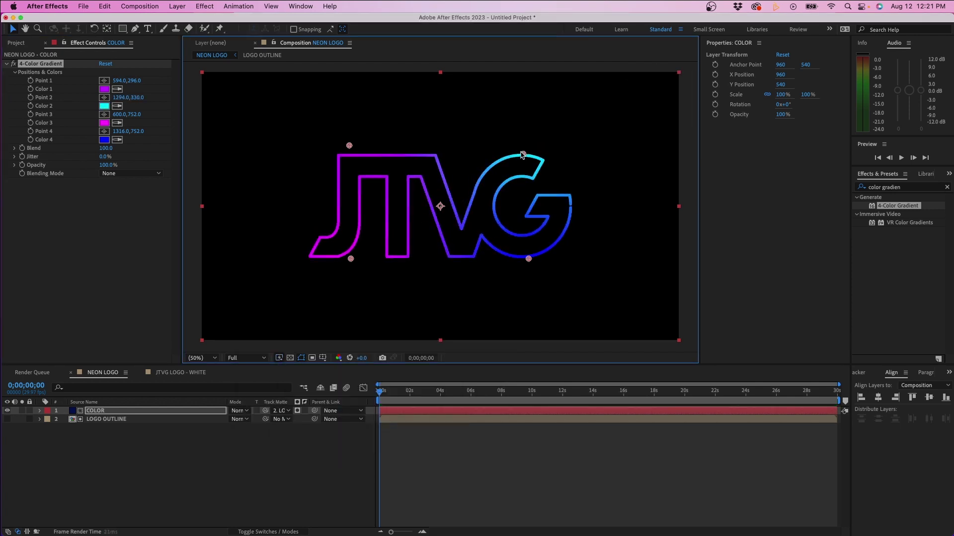
click(31, 80)
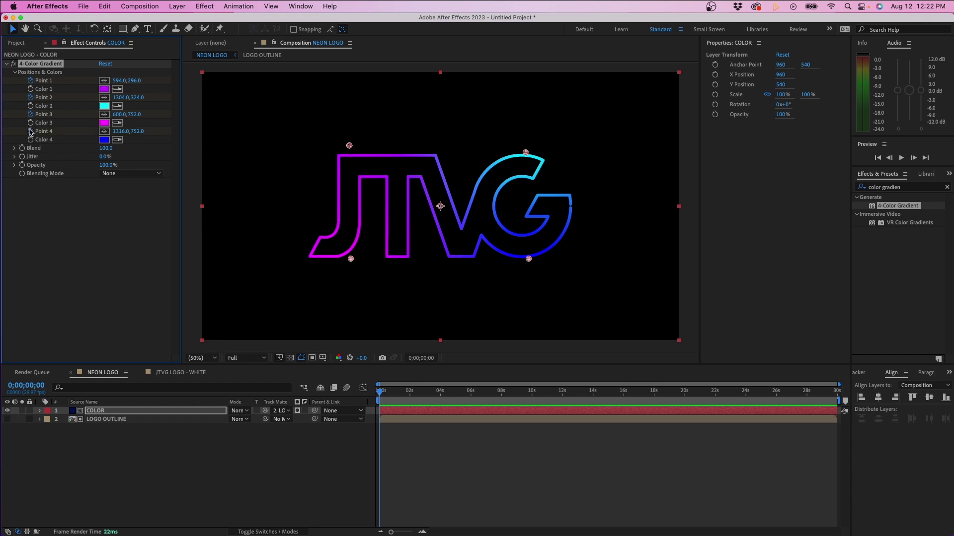
Step: At about one second, move the gradient points to new positions for second keyframes
click(392, 395)
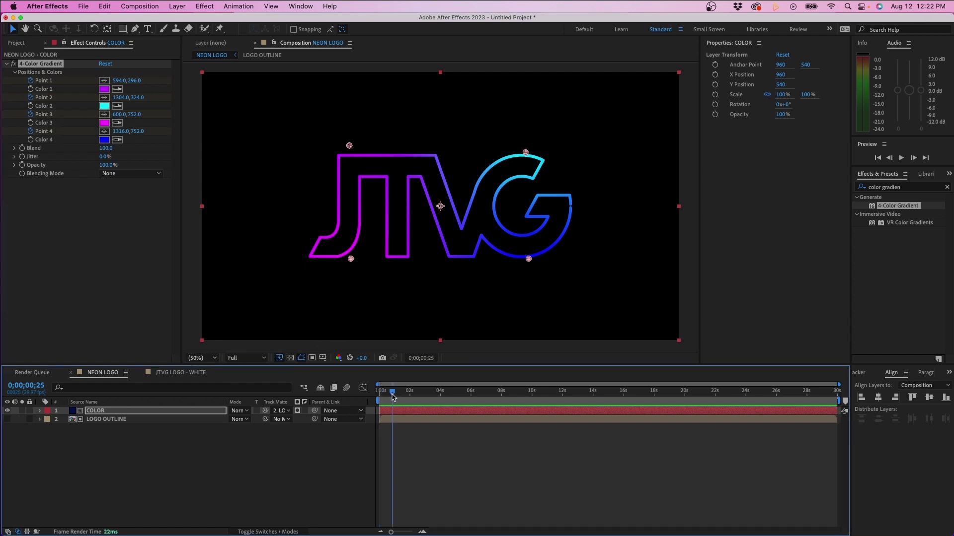
drag(393, 396, 395, 395)
mouse_move(348, 146)
mouse_down()
mouse_move(498, 258)
mouse_move(424, 169)
mouse_up()
mouse_move(527, 152)
mouse_down()
mouse_move(374, 246)
mouse_move(513, 154)
mouse_up()
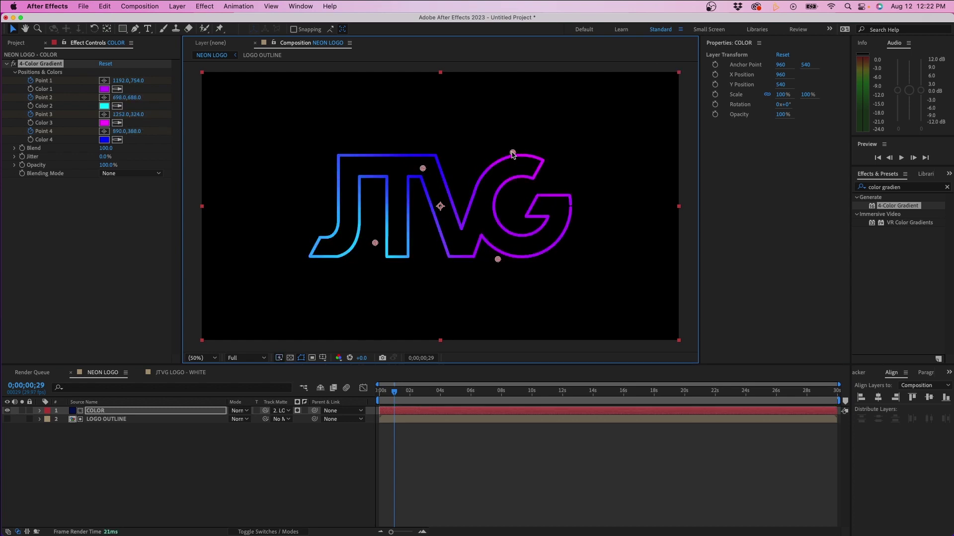
drag(422, 168, 388, 167)
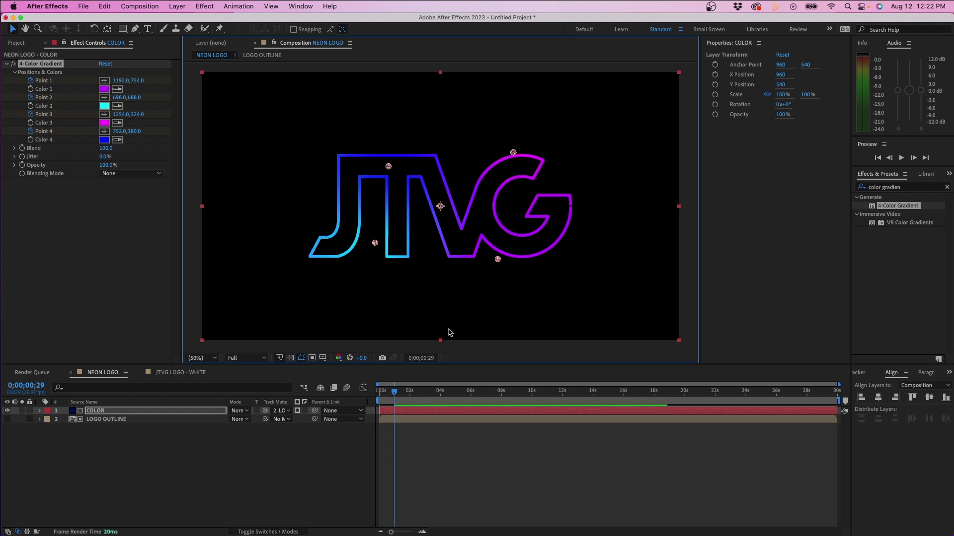
click(405, 414)
Step: Give gradient Point 1 a loopOut("pingpong") expression and copy it
key(u)
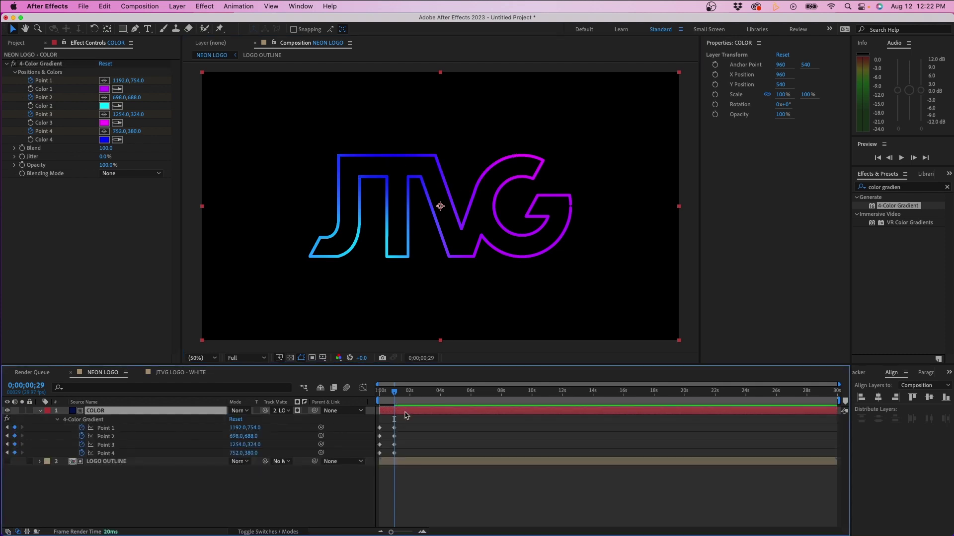
click(400, 427)
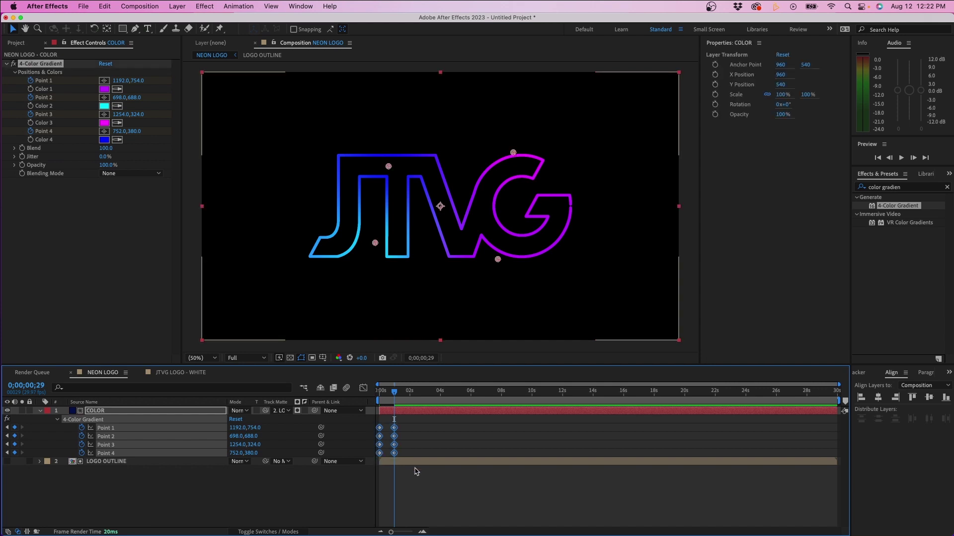
click(150, 431)
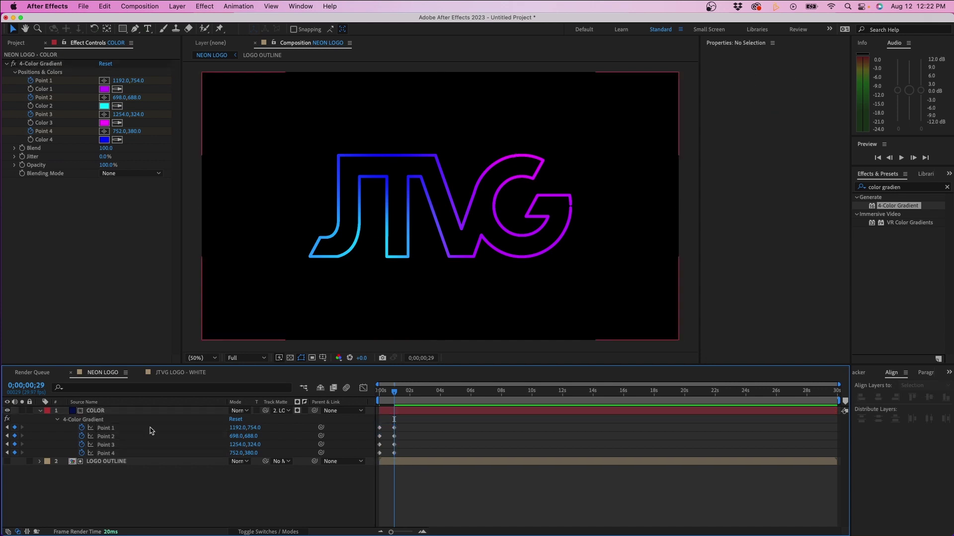
alt+click(82, 428)
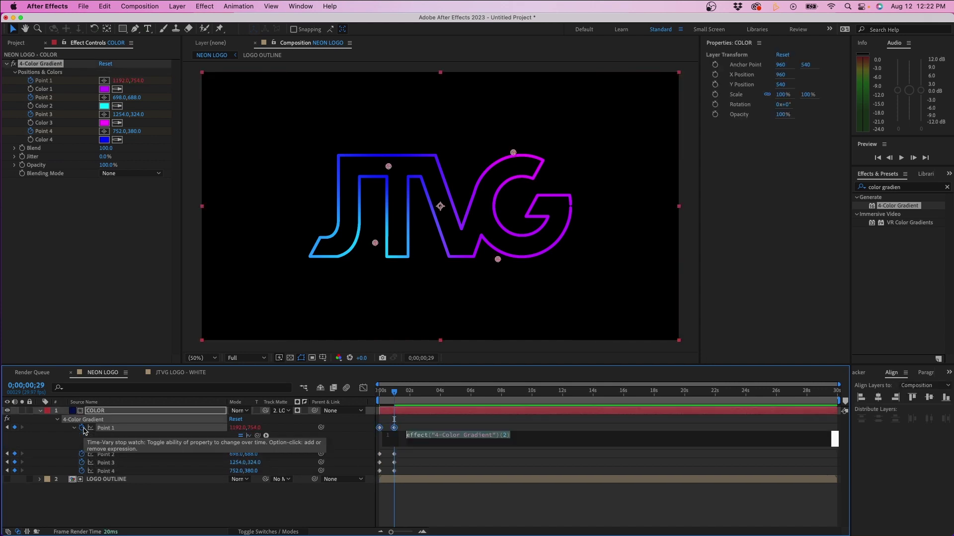
click(267, 436)
mouse_move(308, 483)
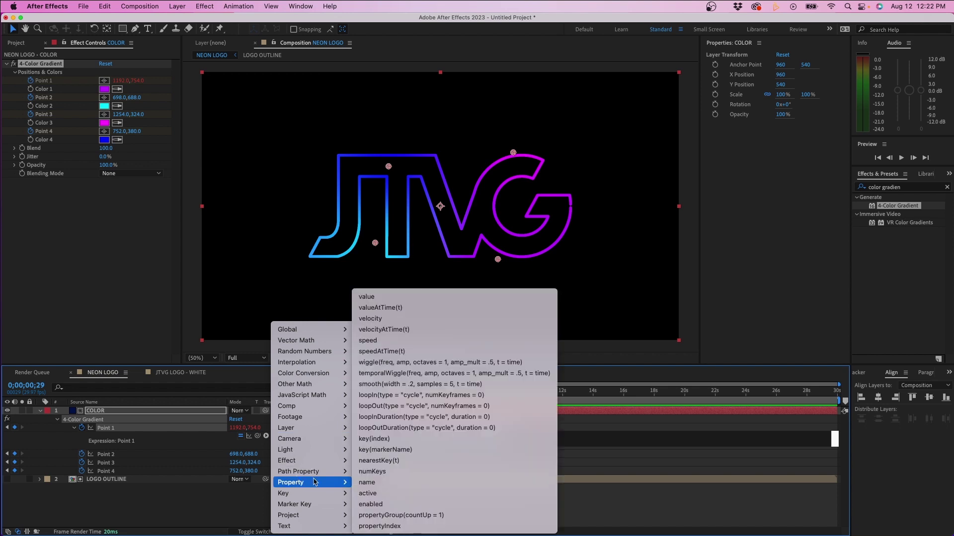
click(414, 406)
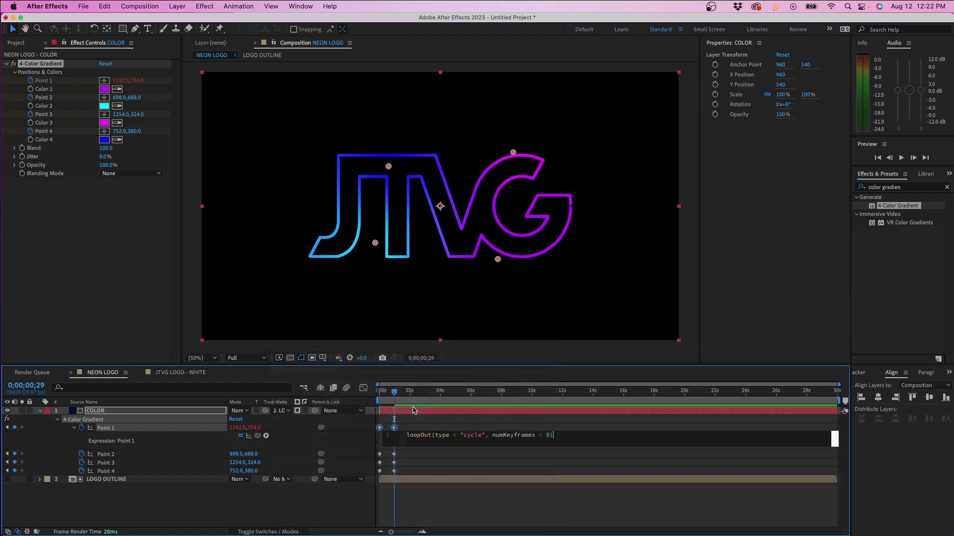
double_click(471, 436)
text(ping)
text(pong)
click(481, 461)
click(451, 439)
Step: Paste the ping-pong loop expression into Points 2, 3 and 4, then preview the animation
click(105, 454)
key(super+v)
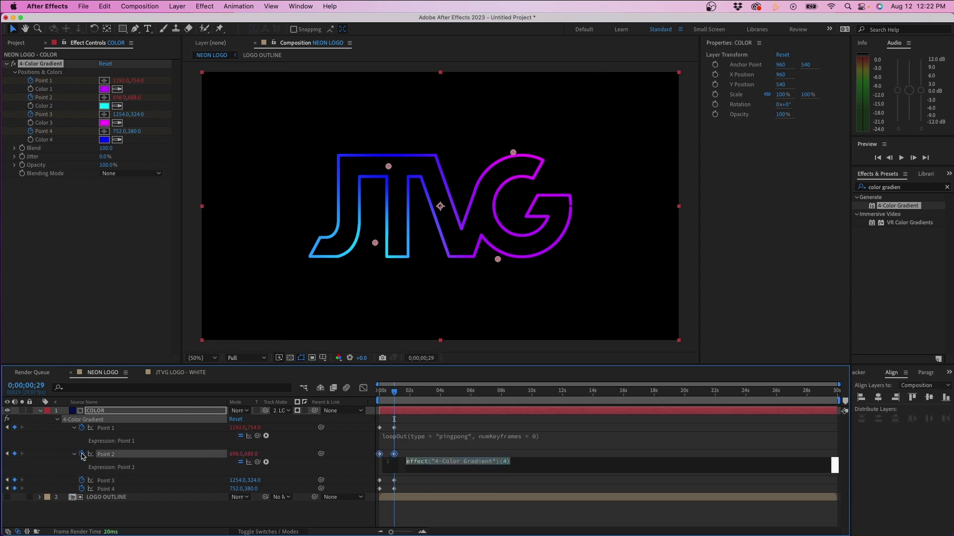
click(105, 481)
text(loopOut(type = "pingpong", numKeyframes = 0))
click(111, 508)
key(super+v)
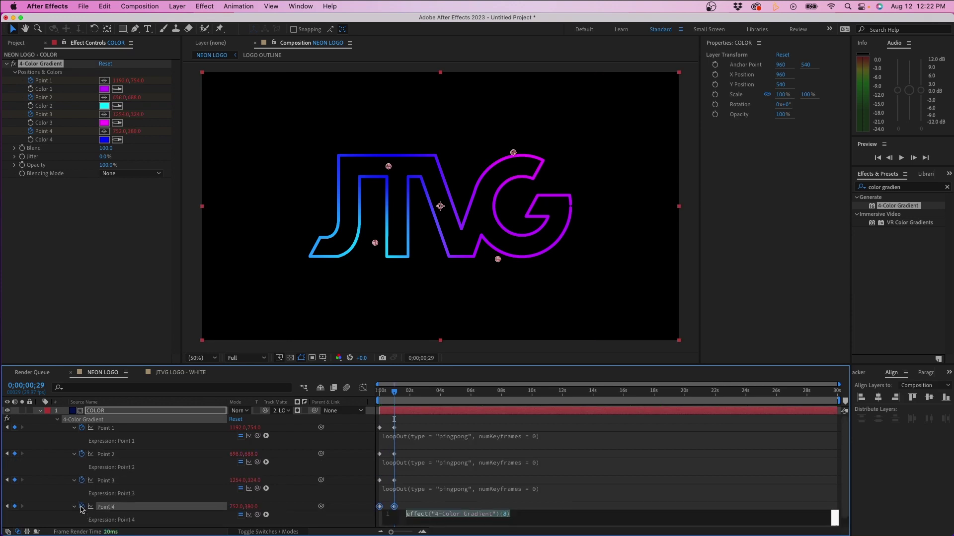
click(630, 425)
key(space)
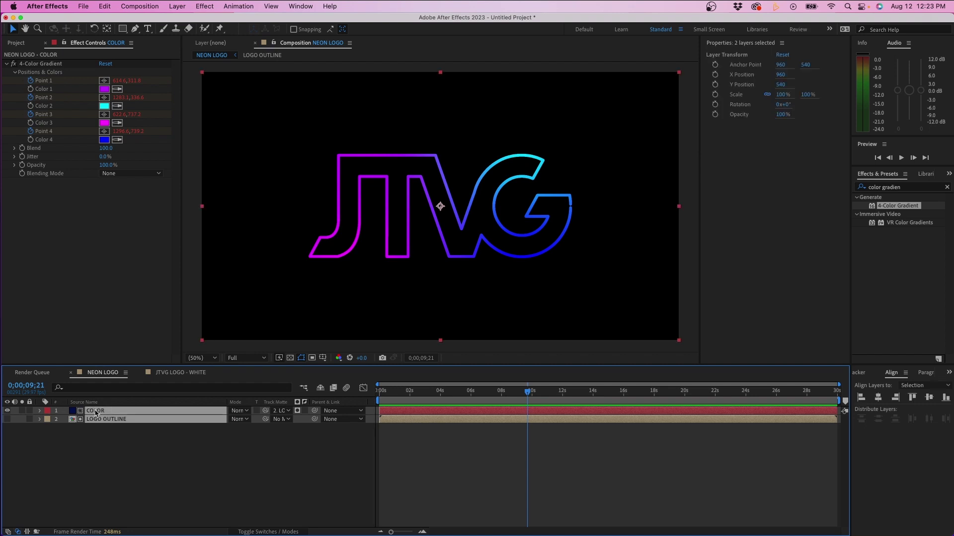
Step: Pre-compose the COLOR and LOGO OUTLINE layers into a composition named COLORED LOGO
right_click(96, 411)
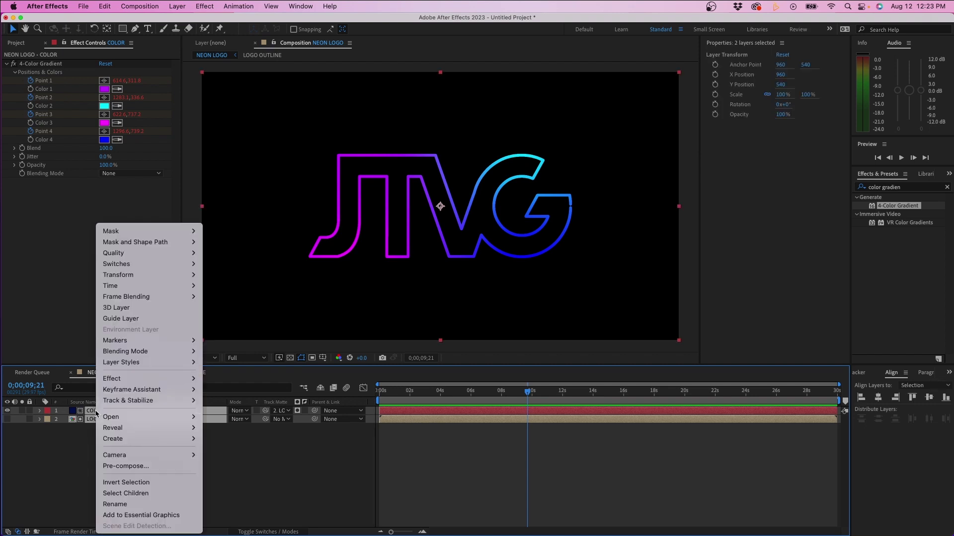
click(127, 466)
text(COLORED )
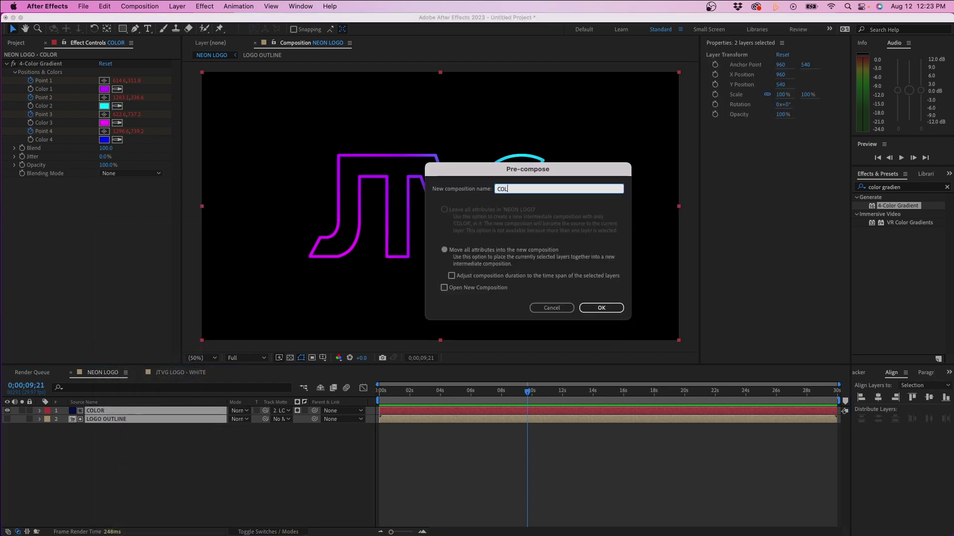
text(LOGO)
key(Return)
click(92, 428)
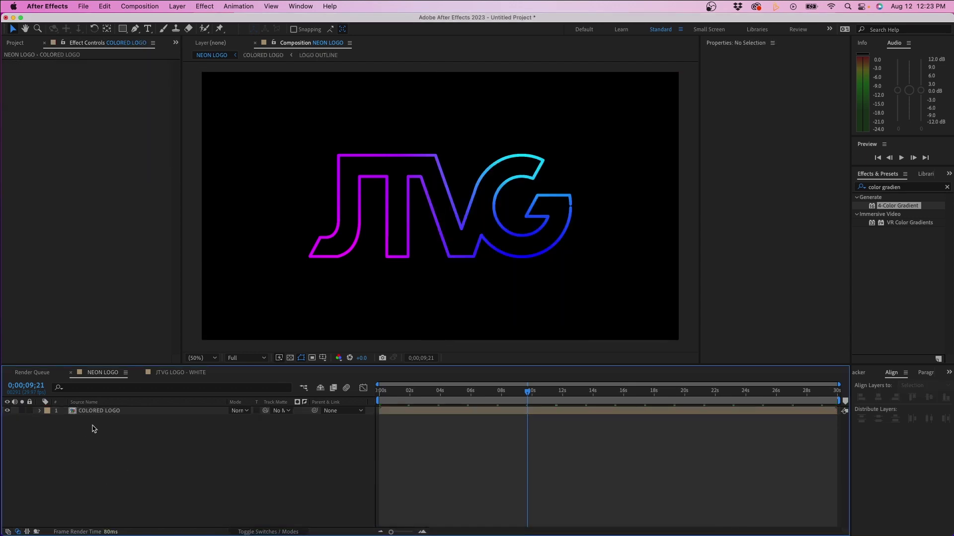
Step: Duplicate the COLORED LOGO layer and give the copy a Gaussian Blur with Blurriness 100
click(89, 412)
key(ctrl+d)
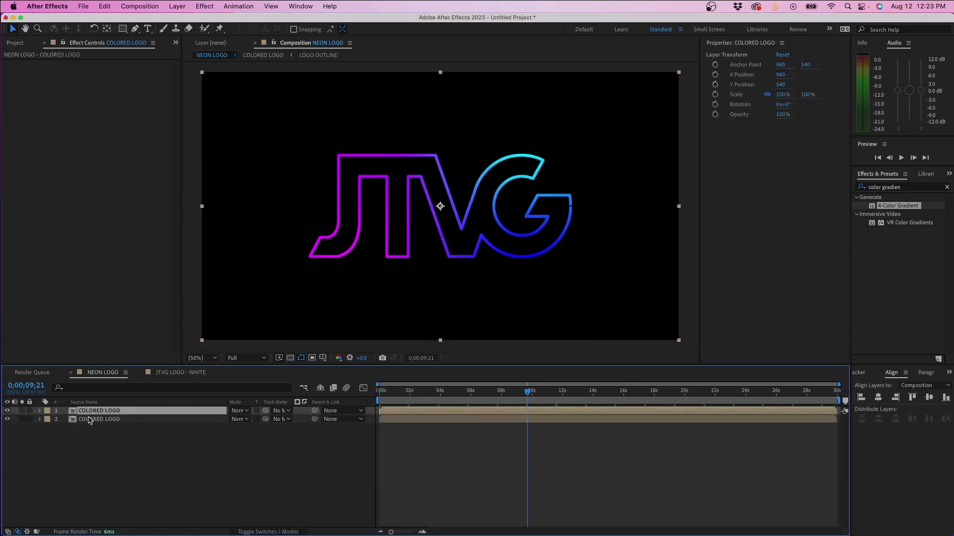
click(89, 419)
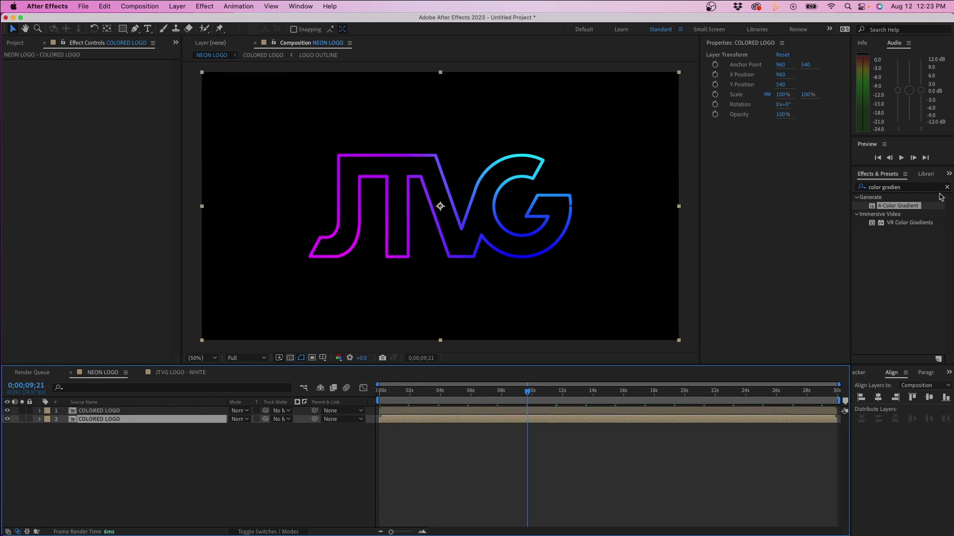
click(946, 188)
text(bl)
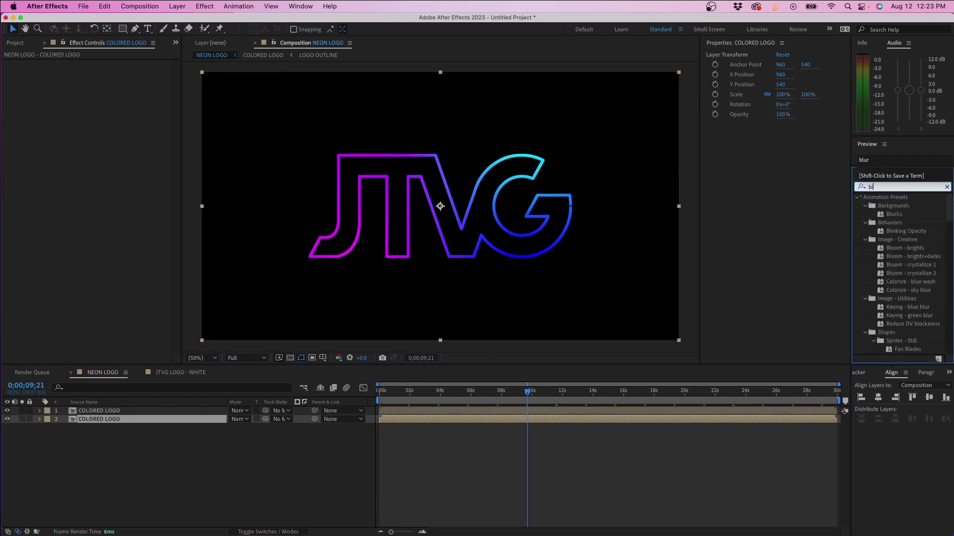
text(ur)
scroll(909, 283, down, 3)
double_click(898, 317)
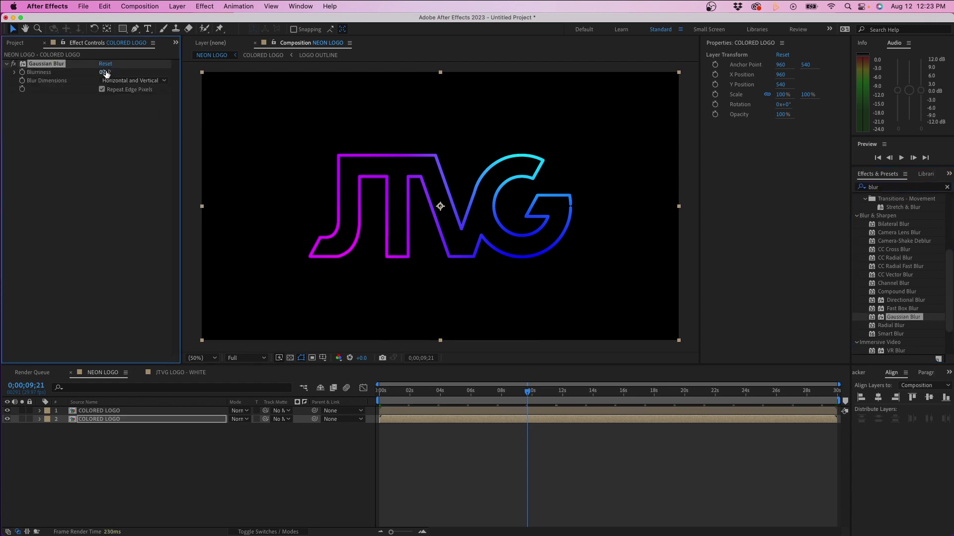
click(106, 72)
text(0)
key(Return)
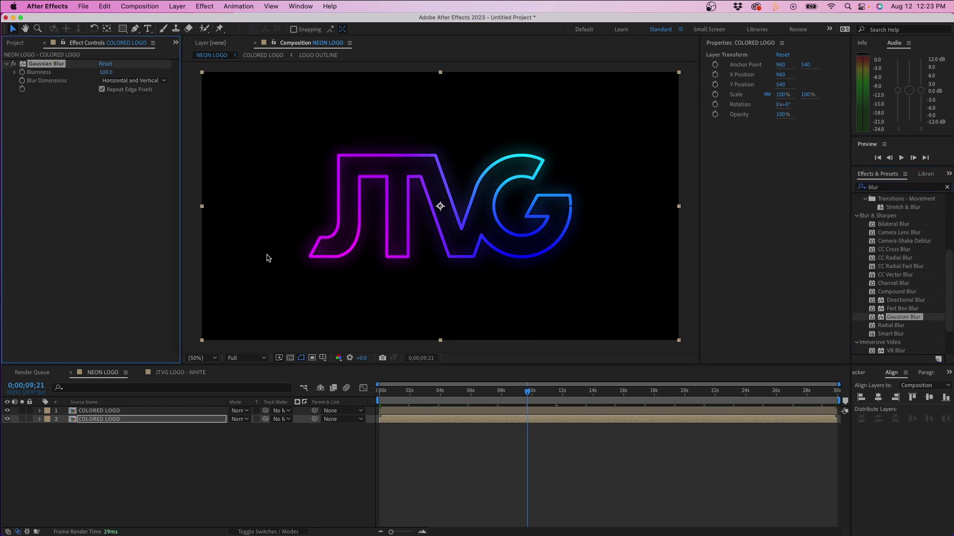
click(105, 420)
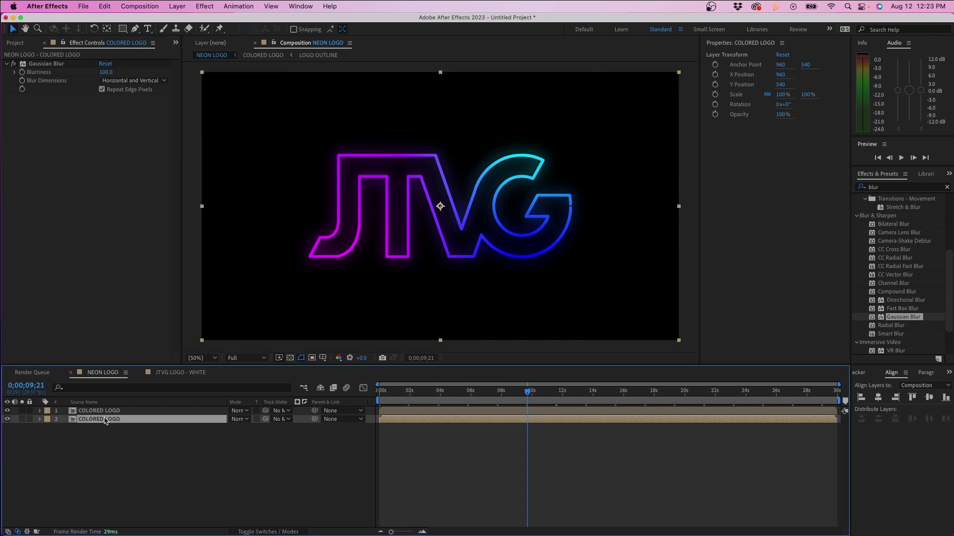
Step: Duplicate the blurred layer, drive its Blurriness with wiggle(1,100), and preview from the start
key(ctrl+d)
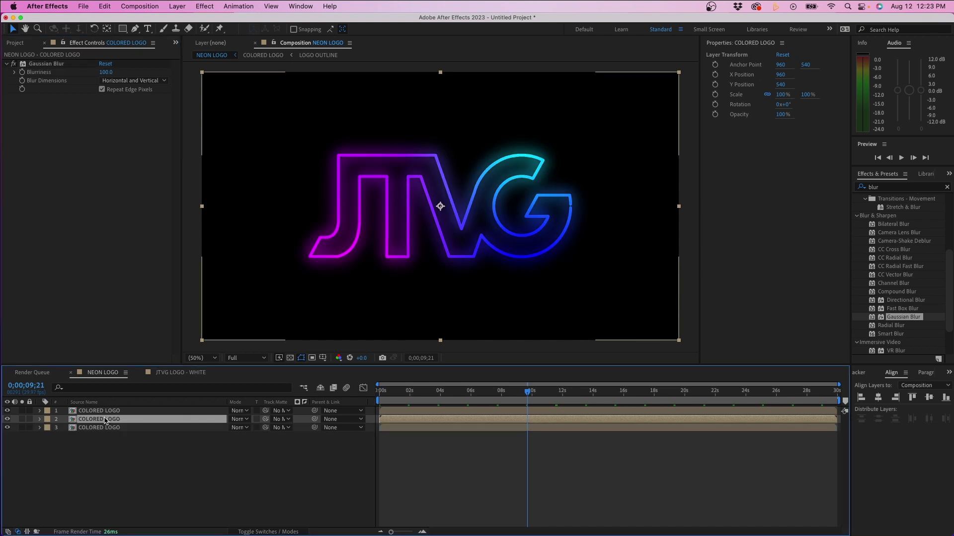
alt+click(23, 73)
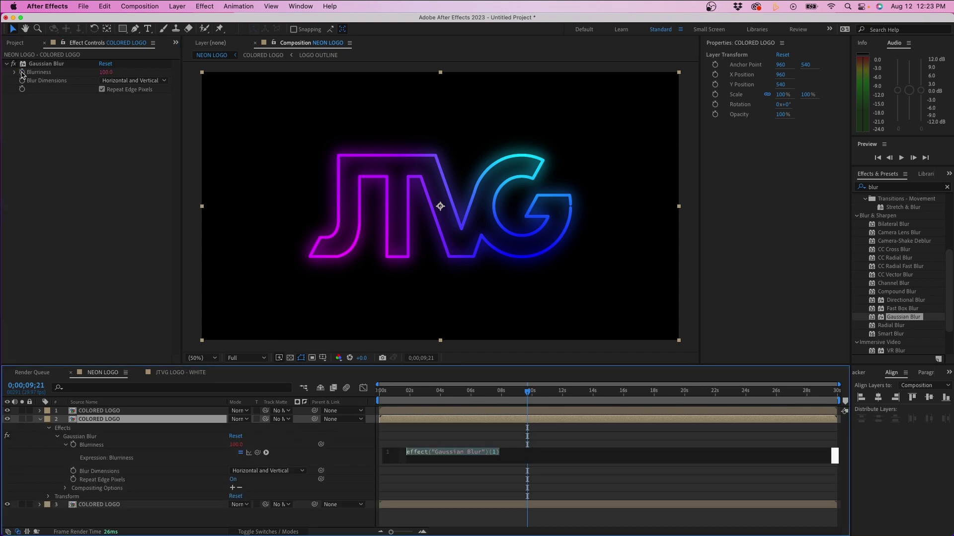
text(wiggle(1,100)
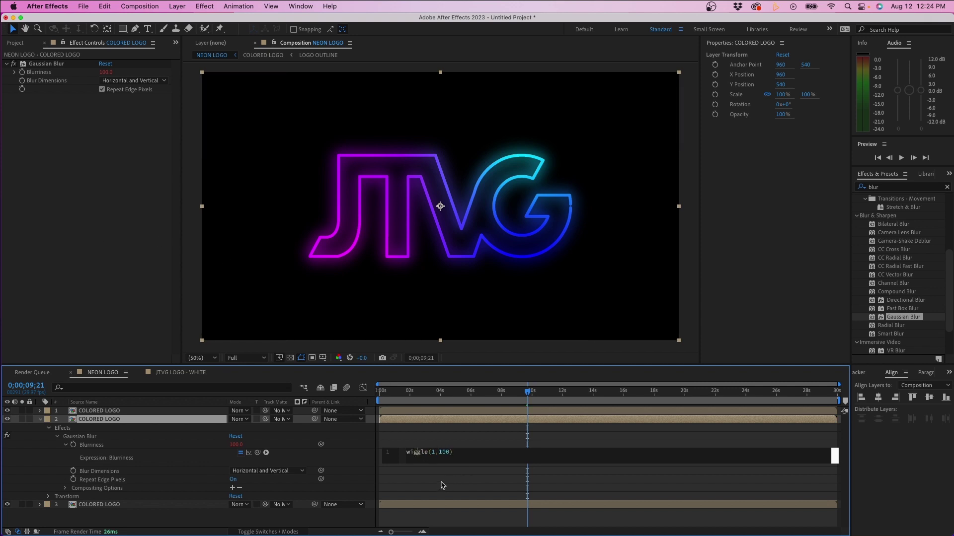
click(441, 485)
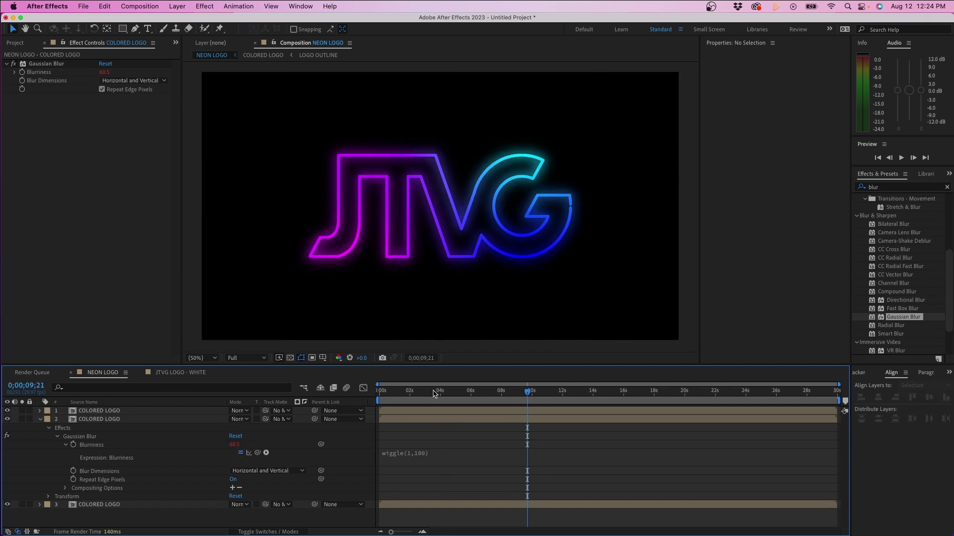
key(Home)
key(space)
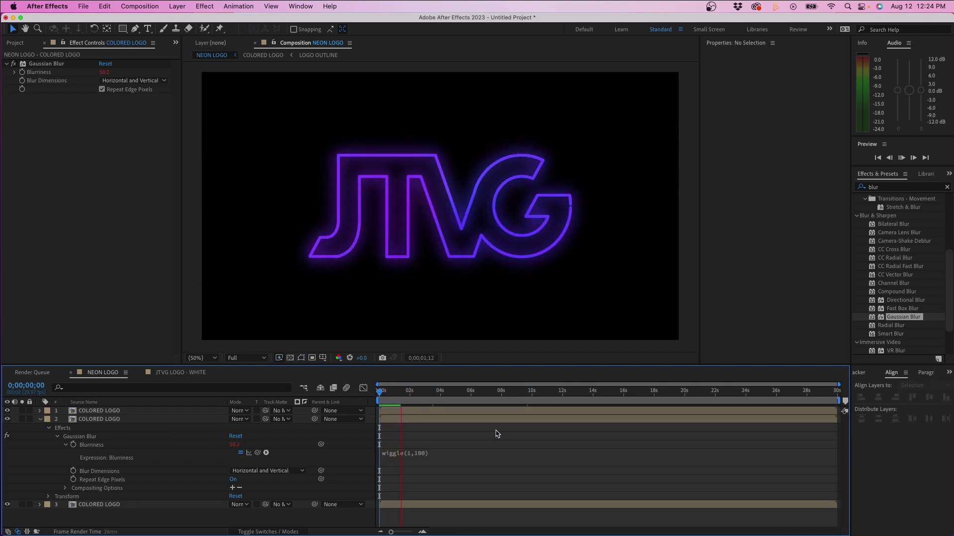
click(134, 411)
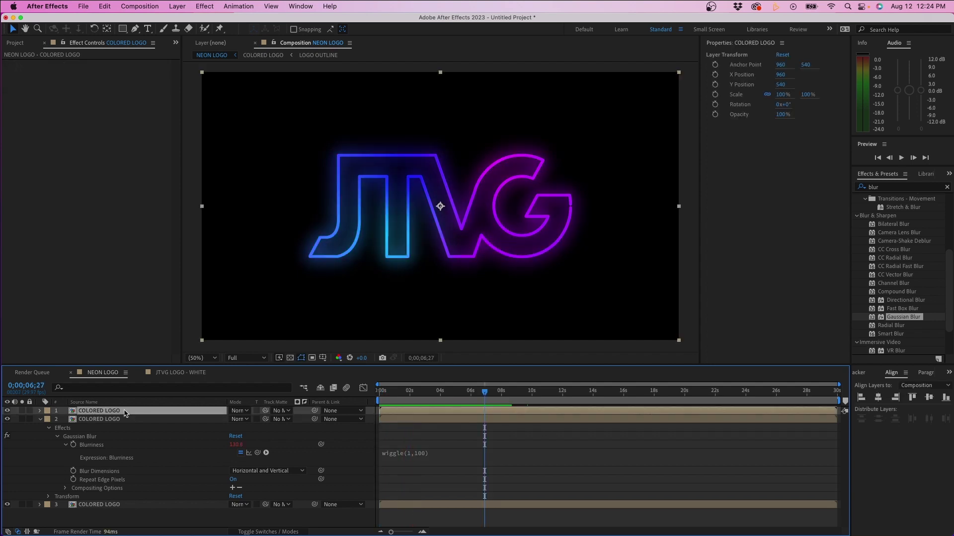
Step: Add an Inner Glow layer style to the top COLORED LOGO layer, coloured white (FFFFFF)
right_click(124, 413)
mouse_move(150, 362)
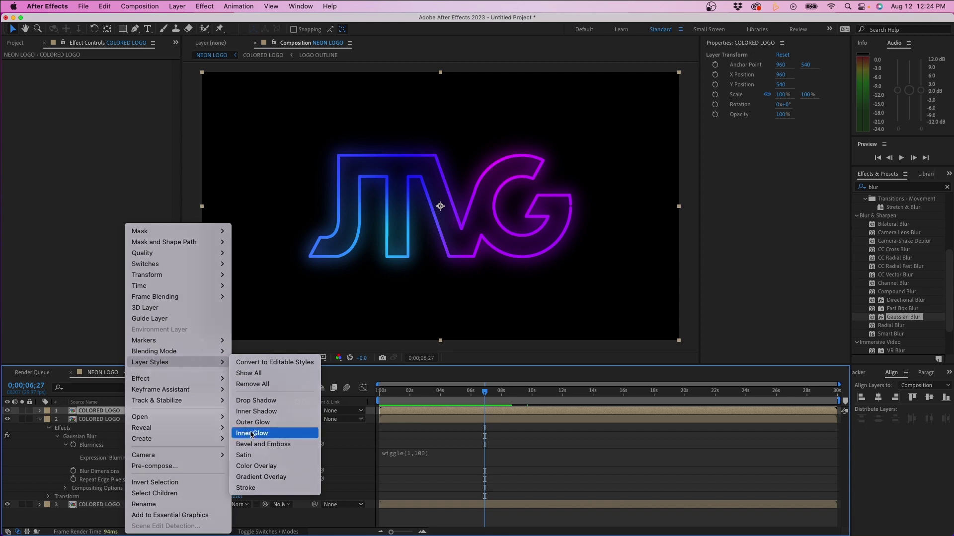
click(252, 433)
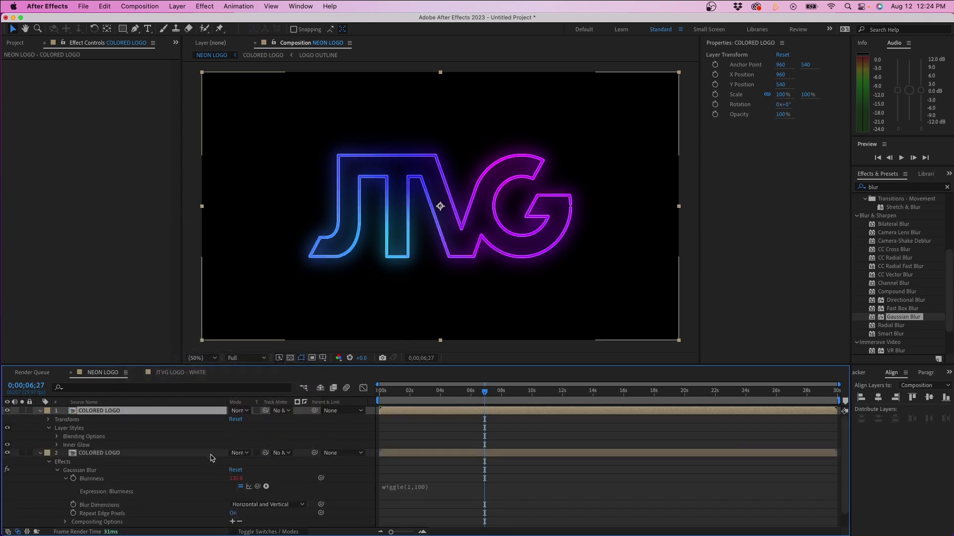
click(56, 447)
scroll(97, 447, down, 2)
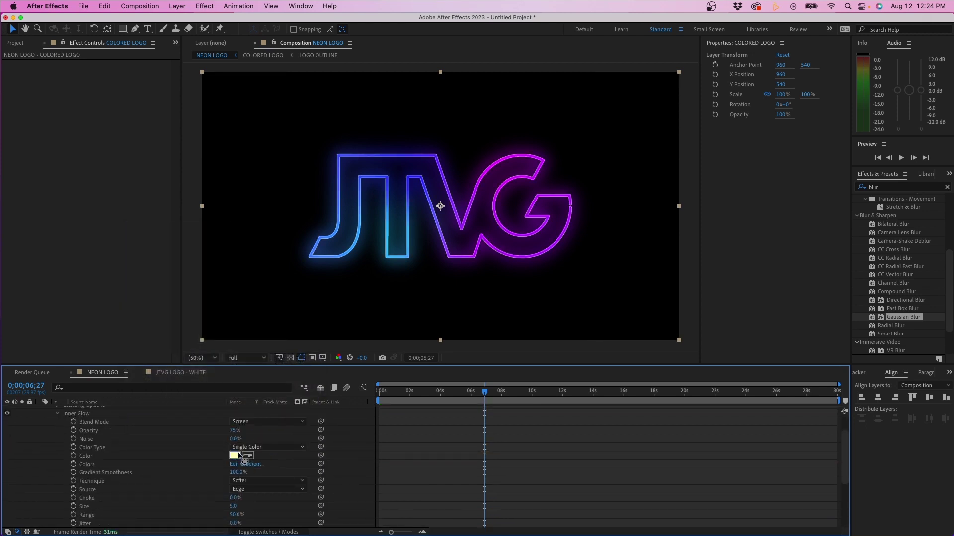
click(234, 455)
click(254, 301)
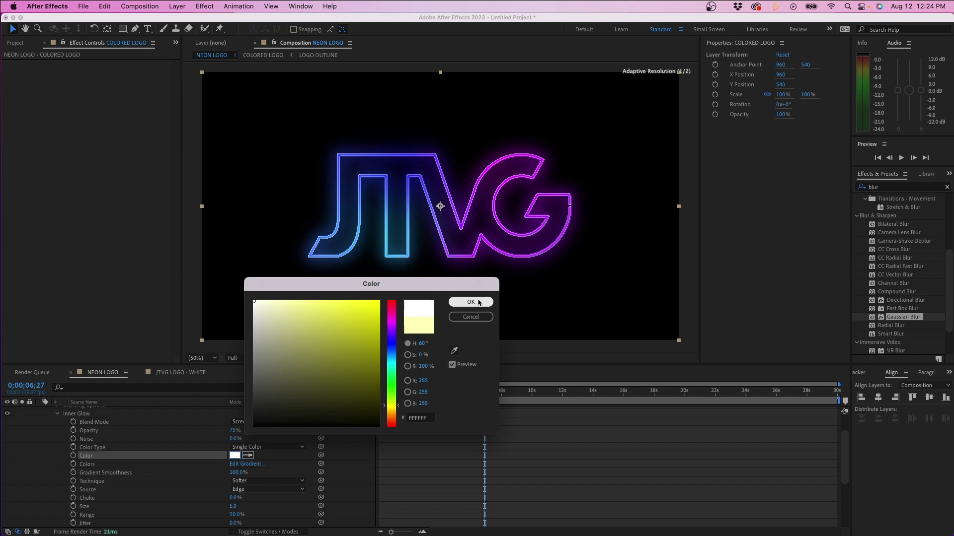
click(478, 303)
Step: Set the Inner Glow to 100% opacity, Normal blend mode and size 10
click(233, 433)
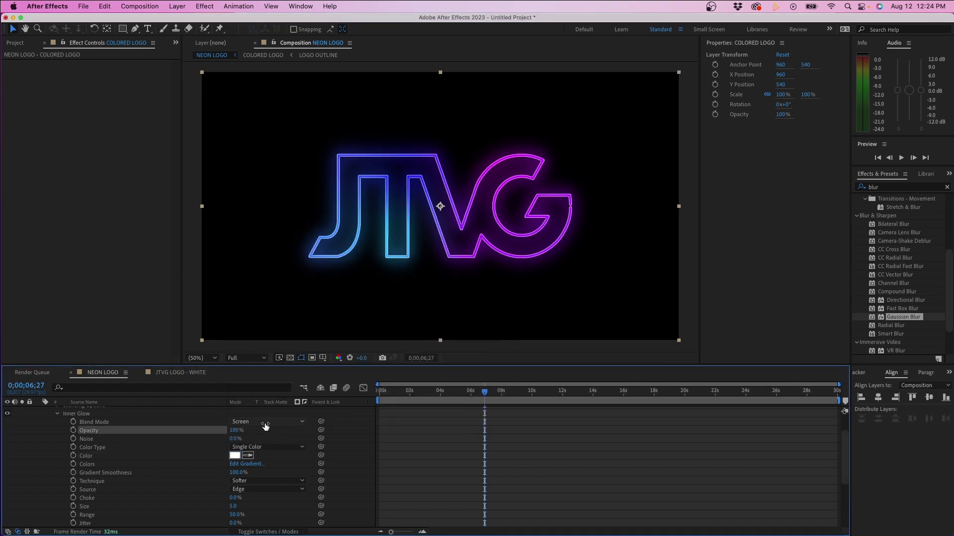
click(265, 422)
click(257, 209)
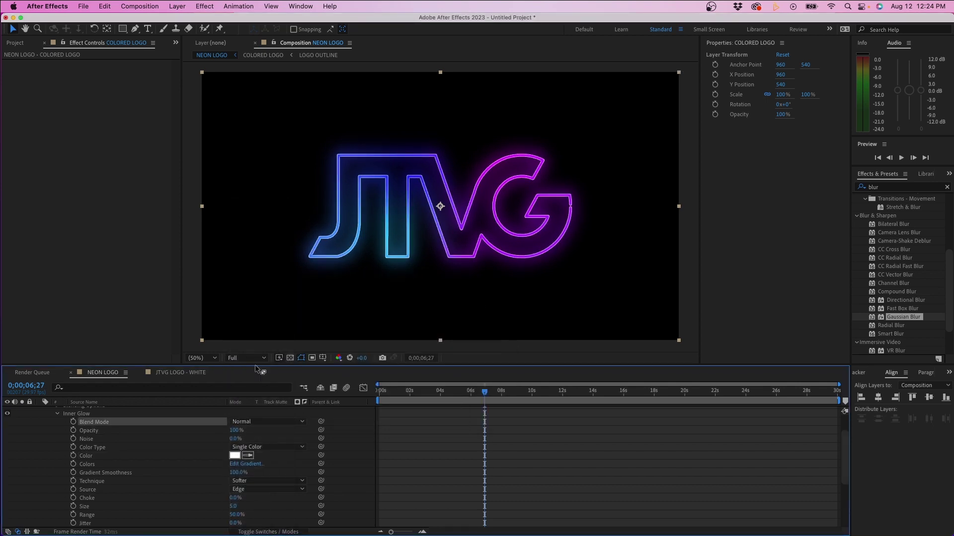
scroll(188, 439, down, 3)
click(235, 482)
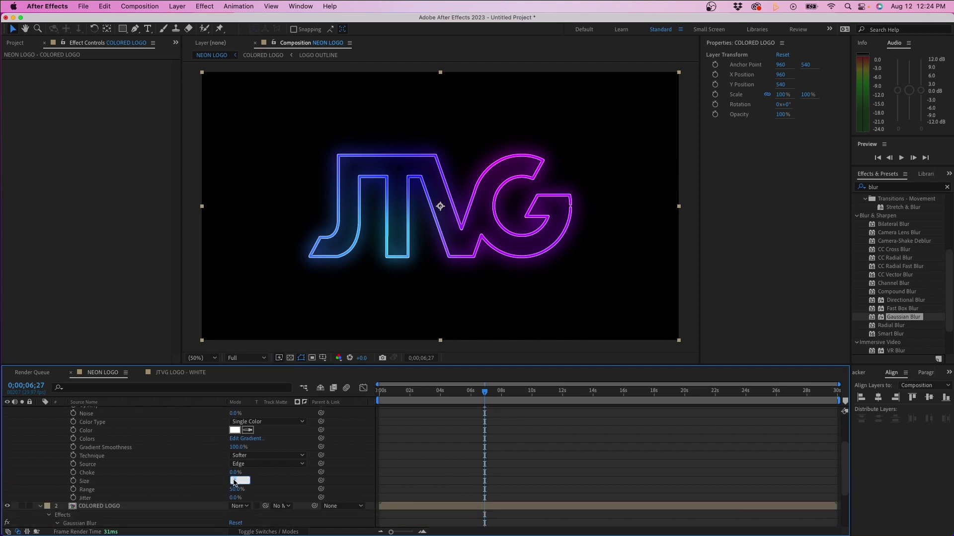
text(10)
key(Return)
click(531, 441)
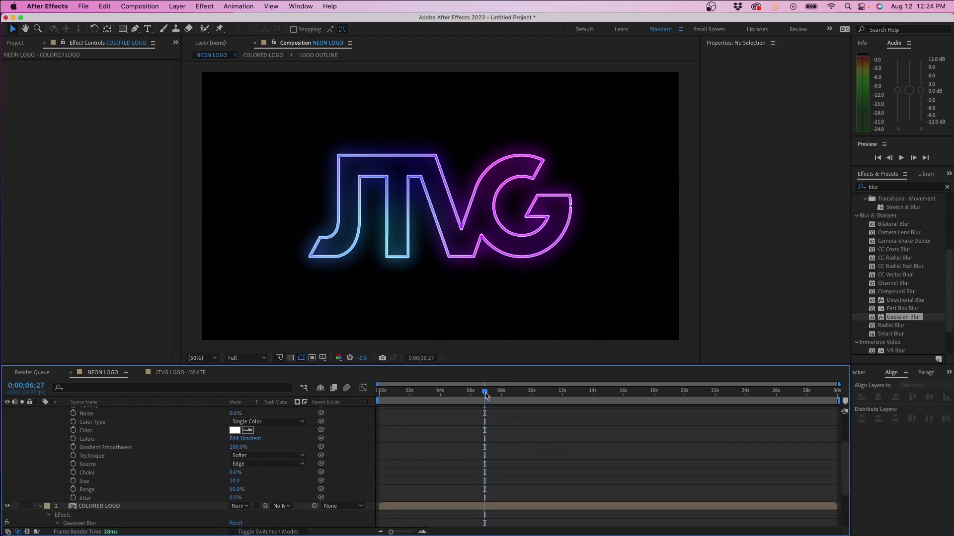
drag(484, 391, 346, 384)
scroll(485, 173, up, 2)
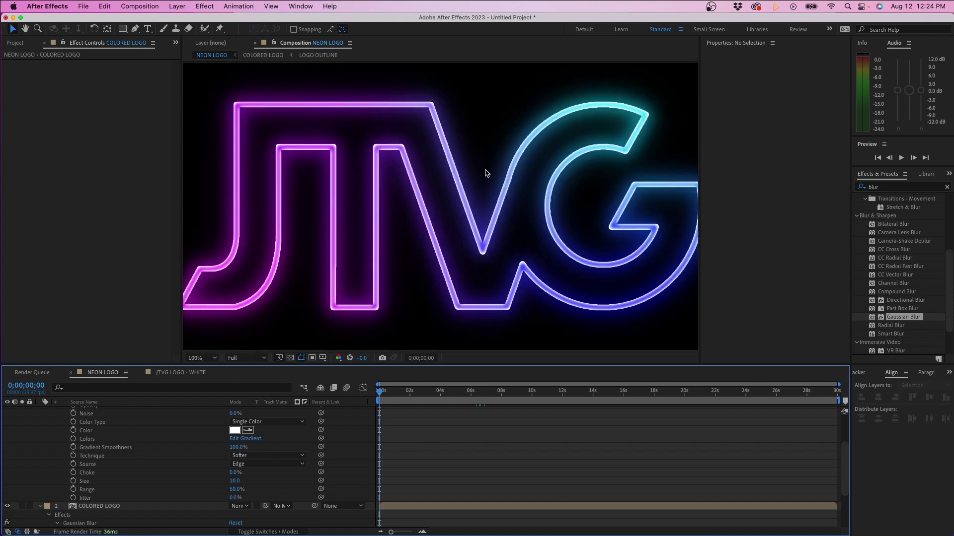
scroll(485, 172, up, 4)
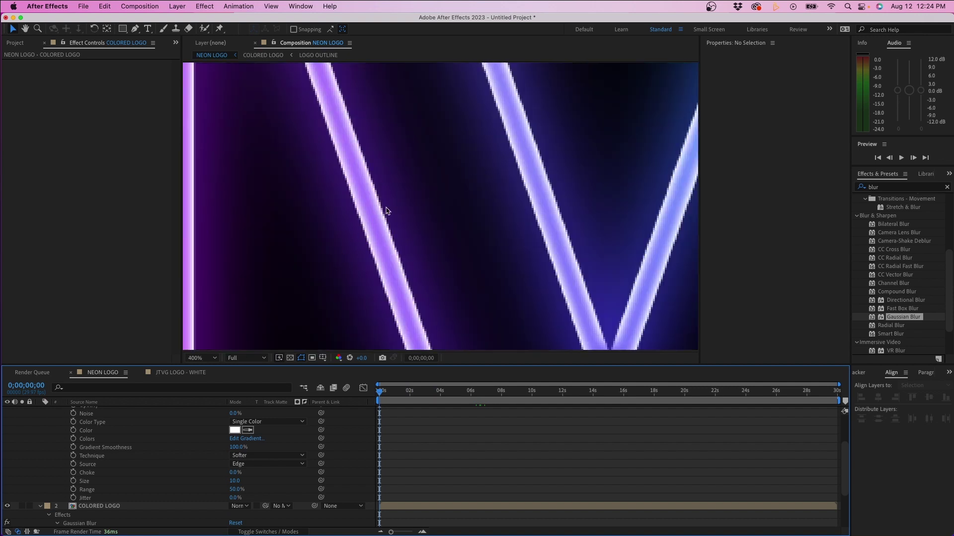
scroll(385, 211, down, 3)
scroll(386, 212, down, 3)
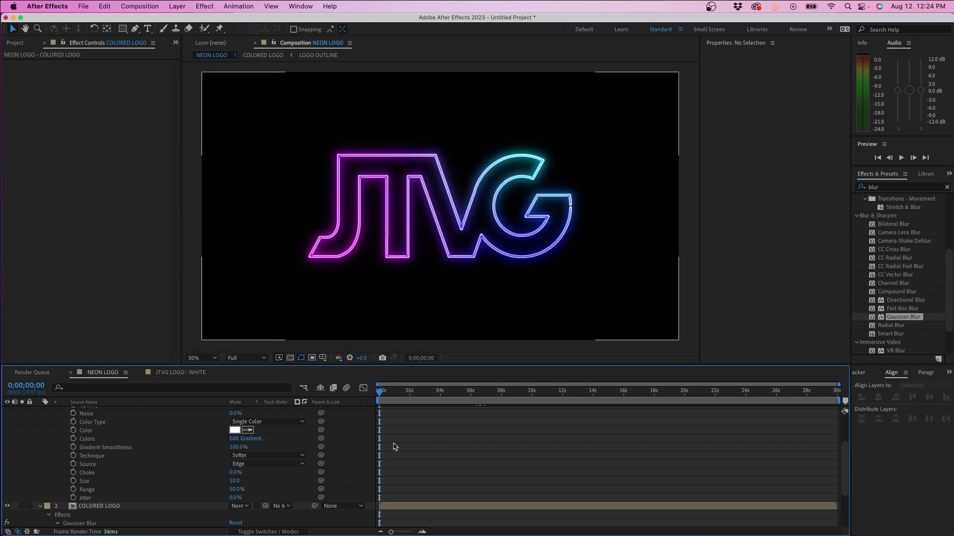